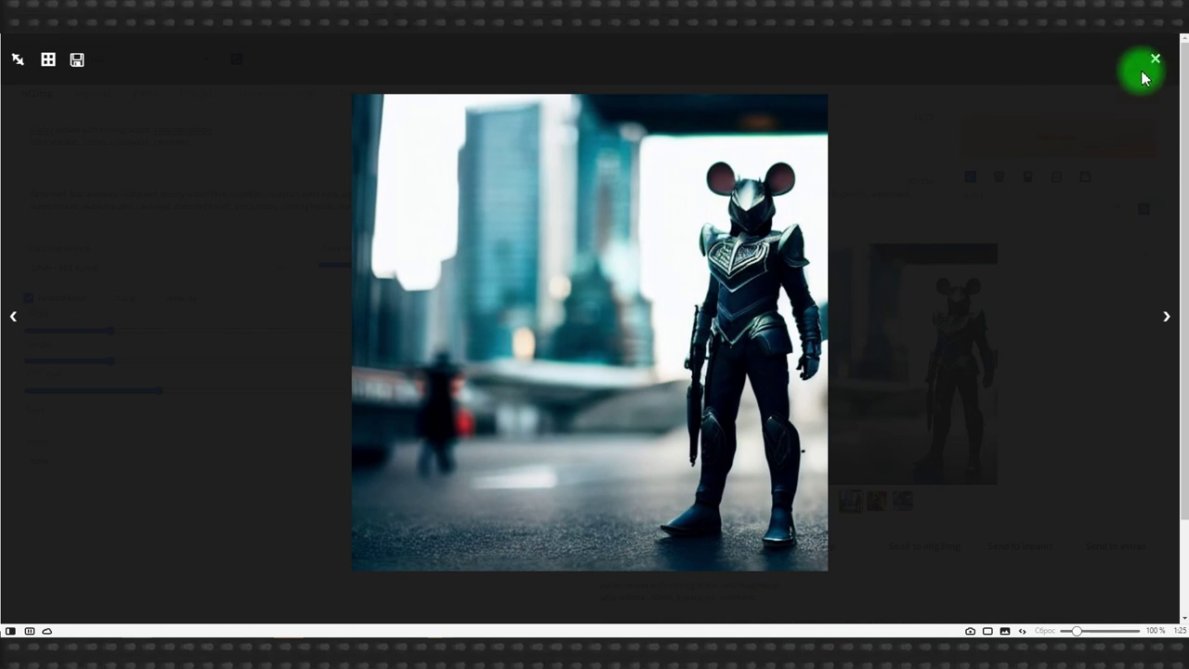
- Close the enlarged image and read through the recent messages in the Telegram group chat about Stable Diffusion
click(1154, 59)
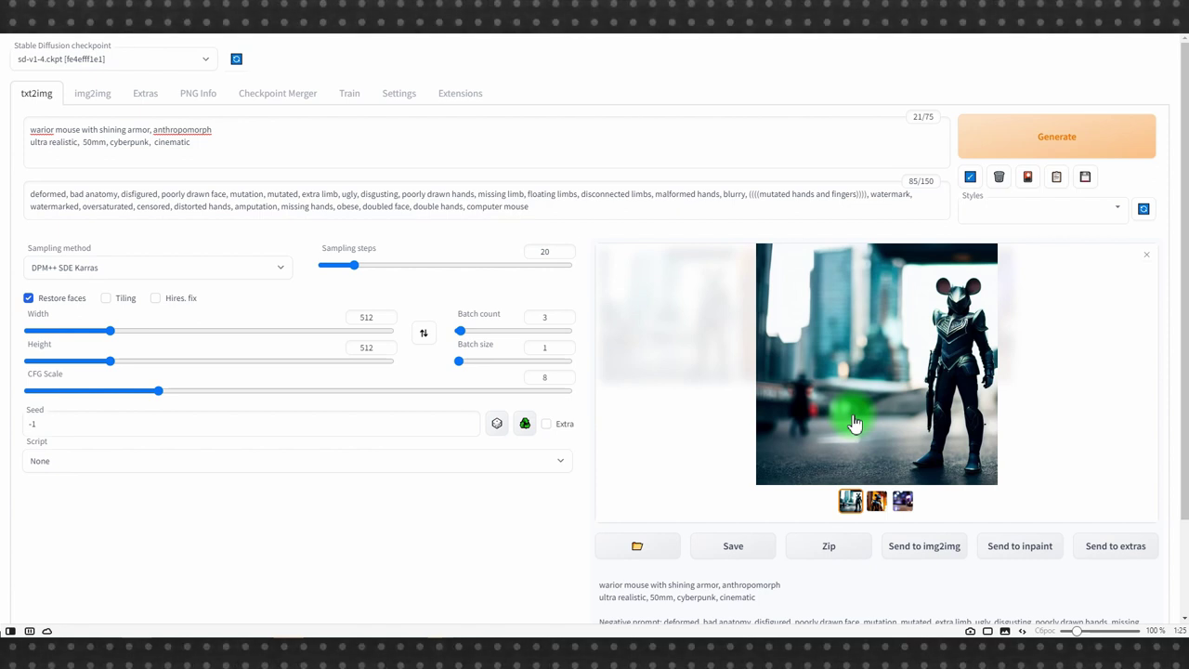
key(alt+Tab)
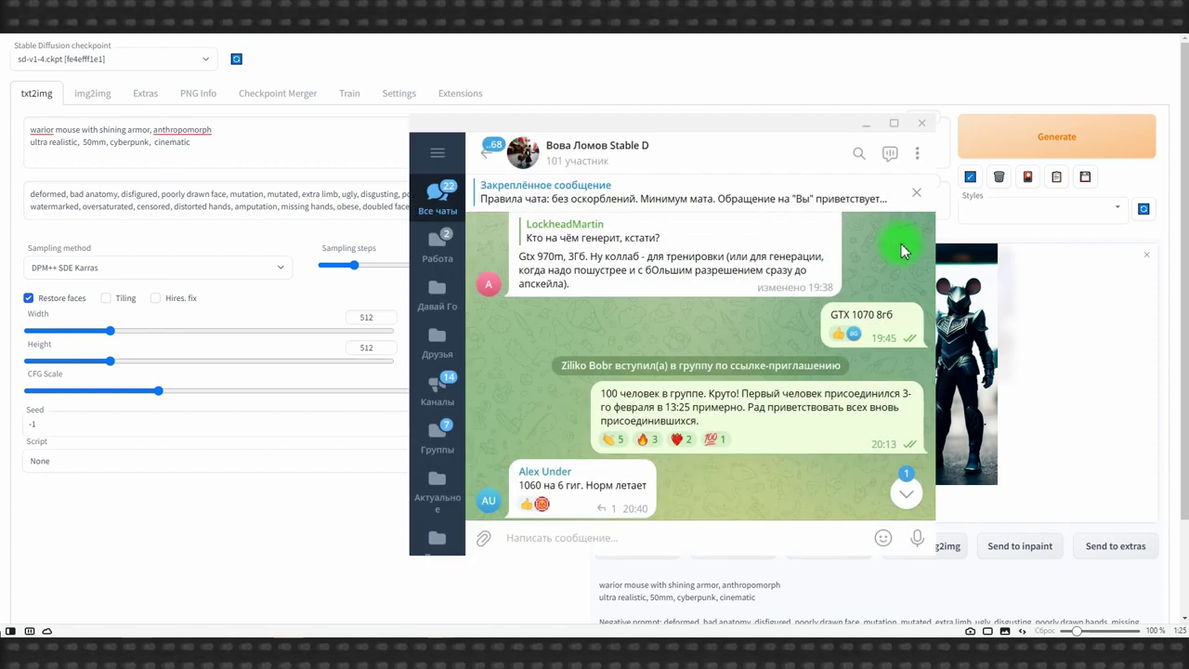
scroll(901, 251, down, 10)
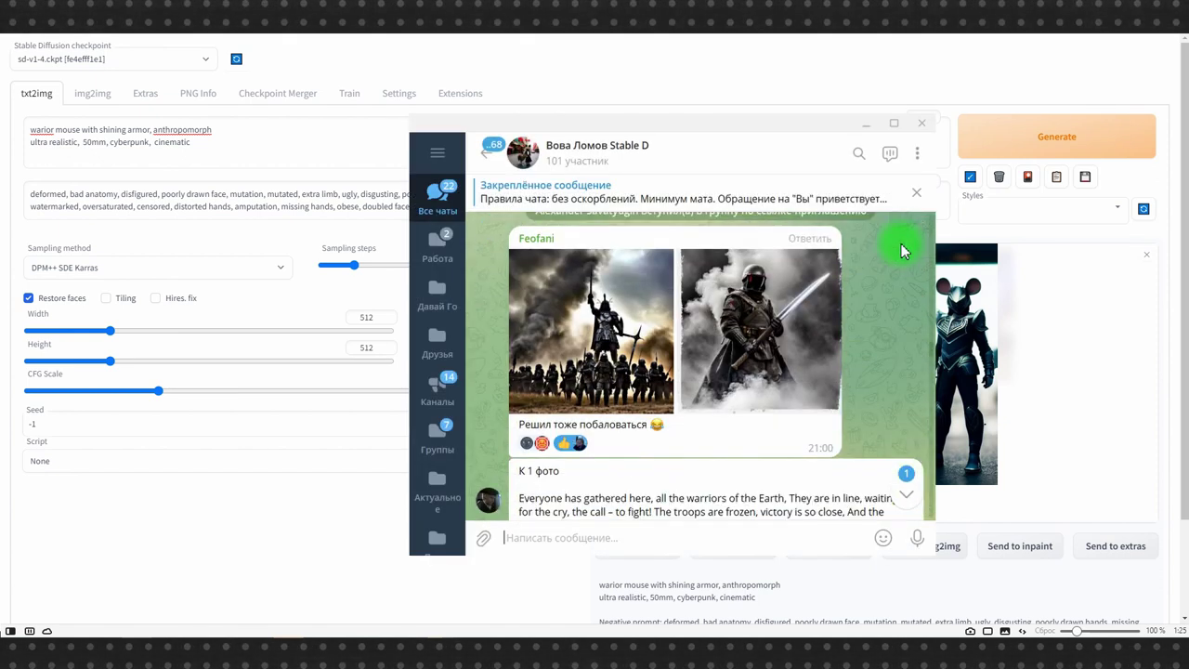
scroll(901, 251, down, 10)
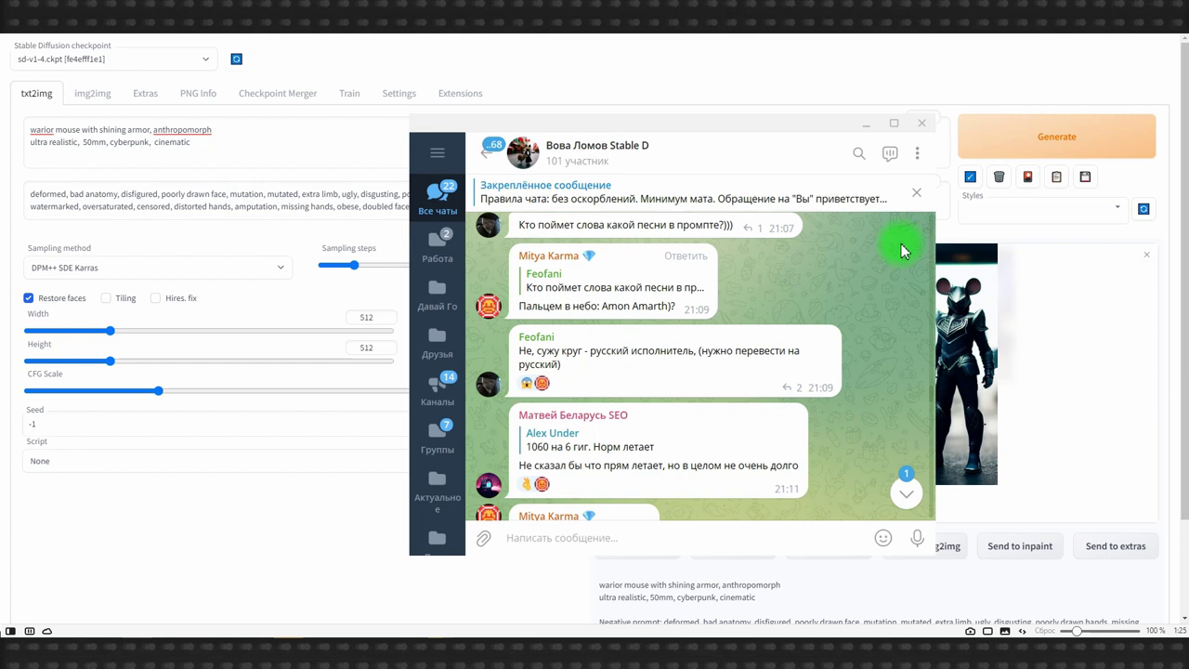
scroll(901, 251, down, 10)
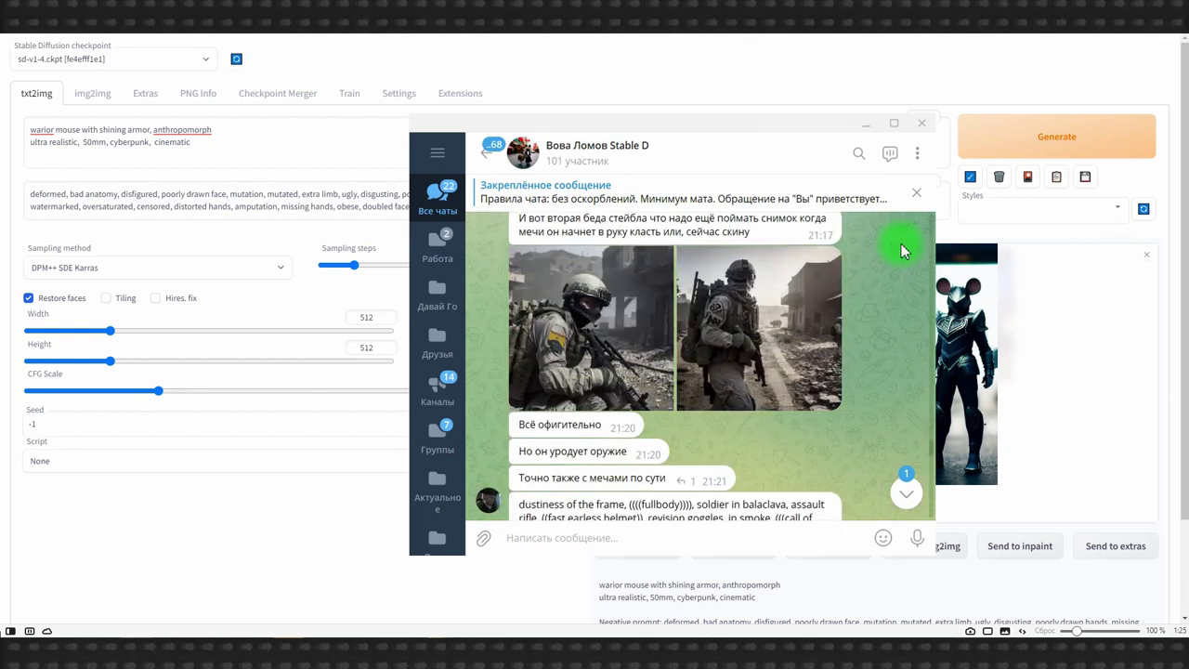
key(alt+Tab)
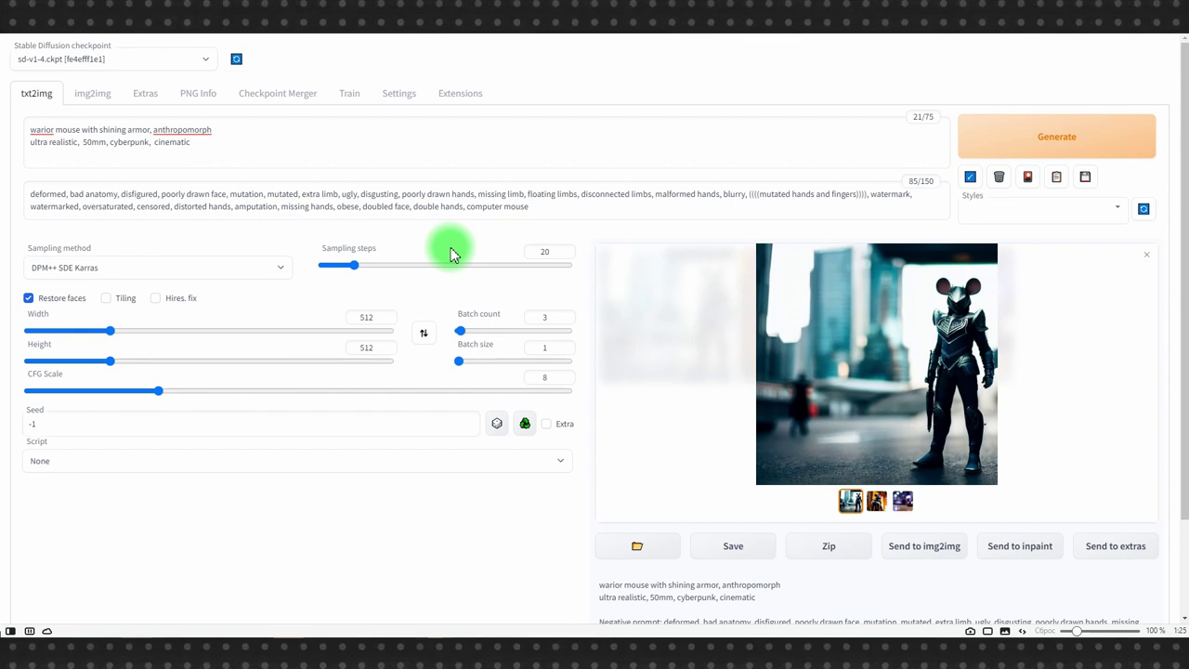
- Set the sampling steps to 25
double_click(544, 251)
text(22)
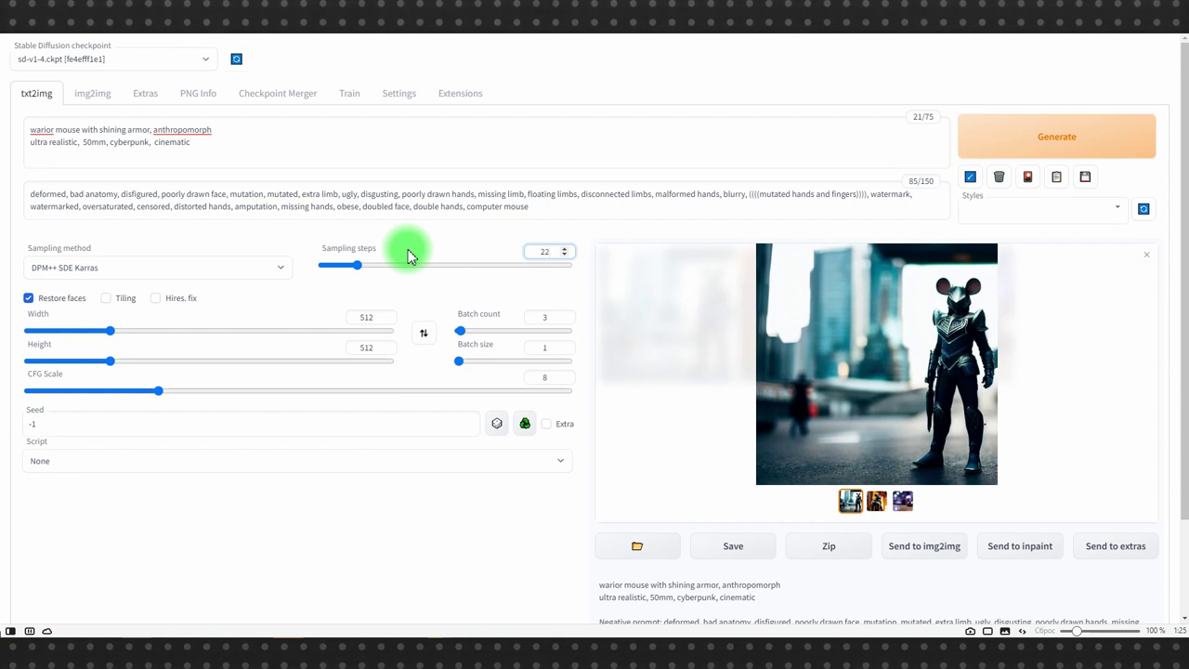
key(BackSpace)
text(5)
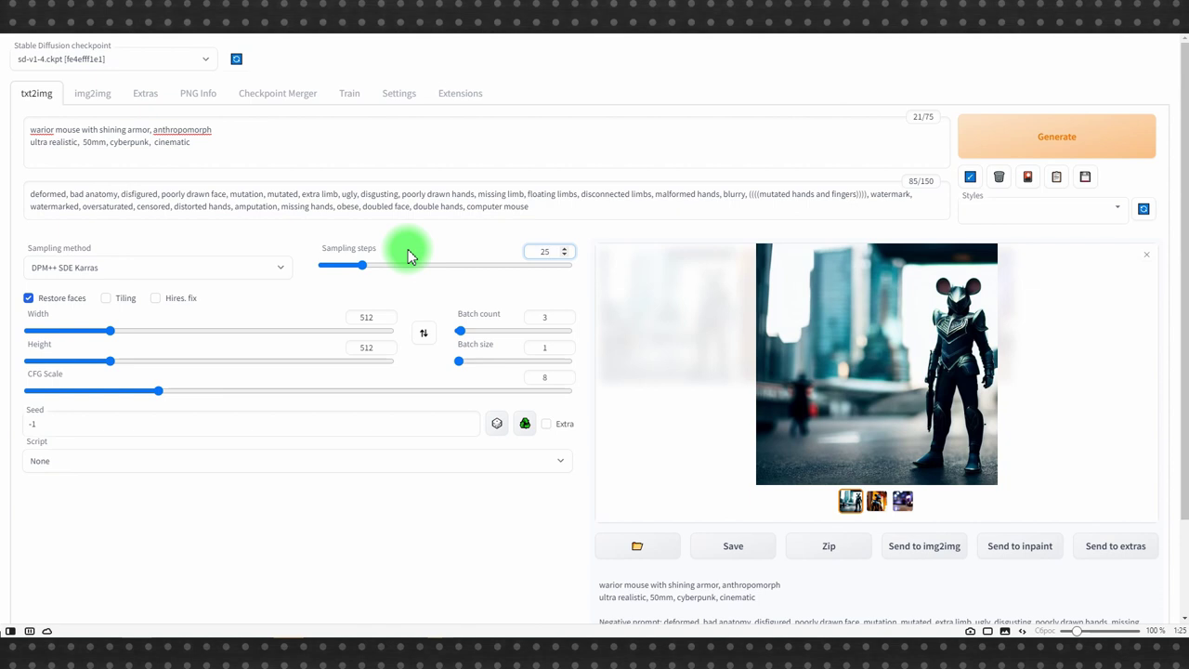
click(408, 249)
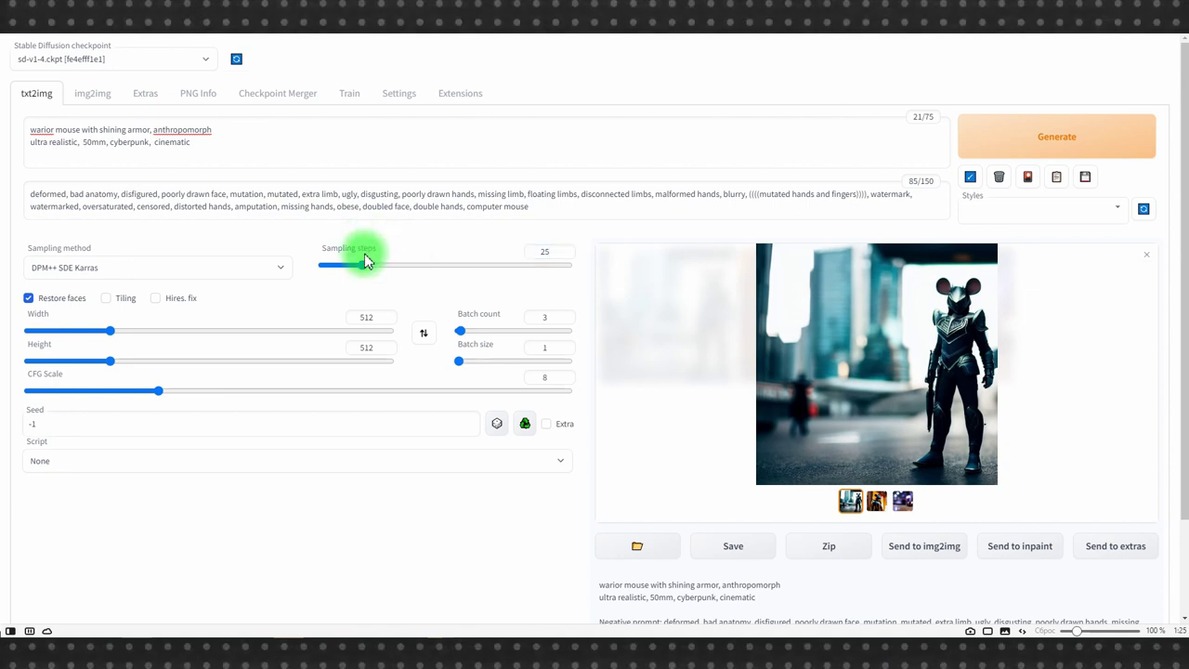
- Set the image width to 832 and the height to 640, and generate a batch of images
click(386, 344)
click(385, 344)
click(385, 317)
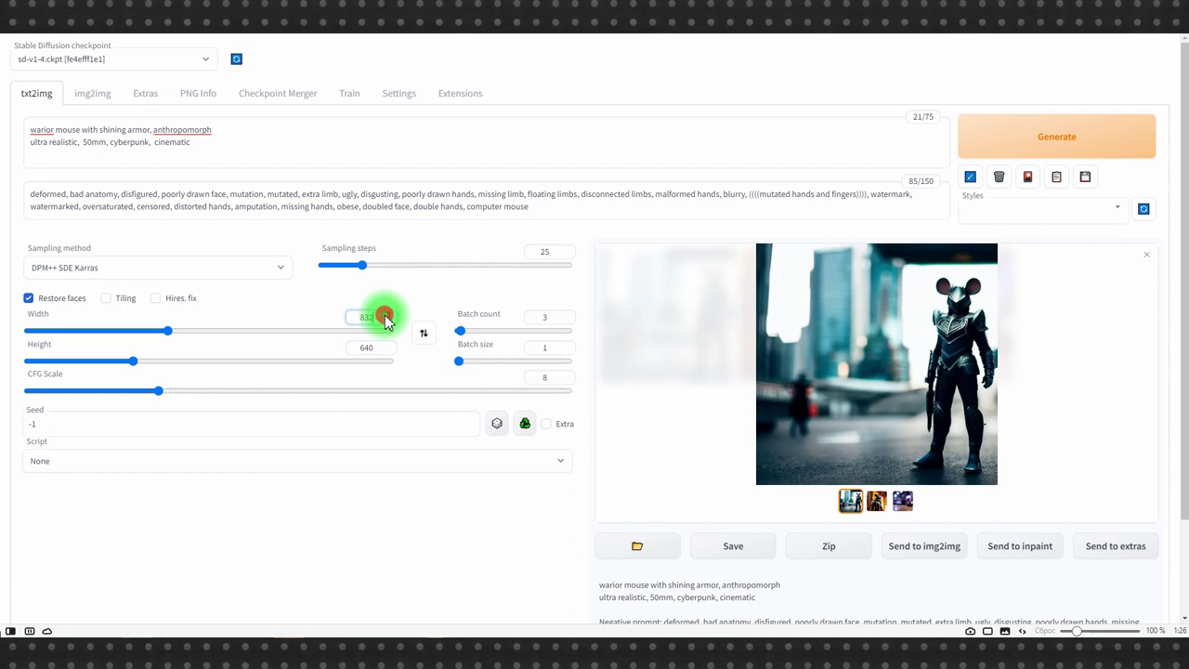
click(454, 280)
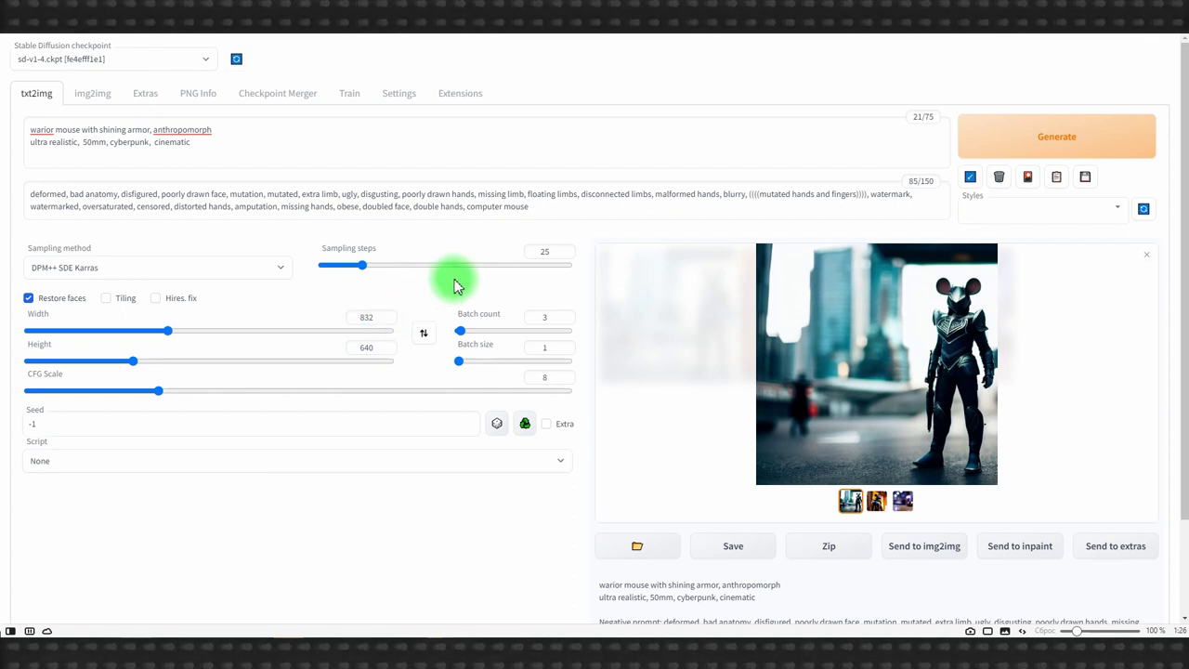
click(423, 333)
click(424, 334)
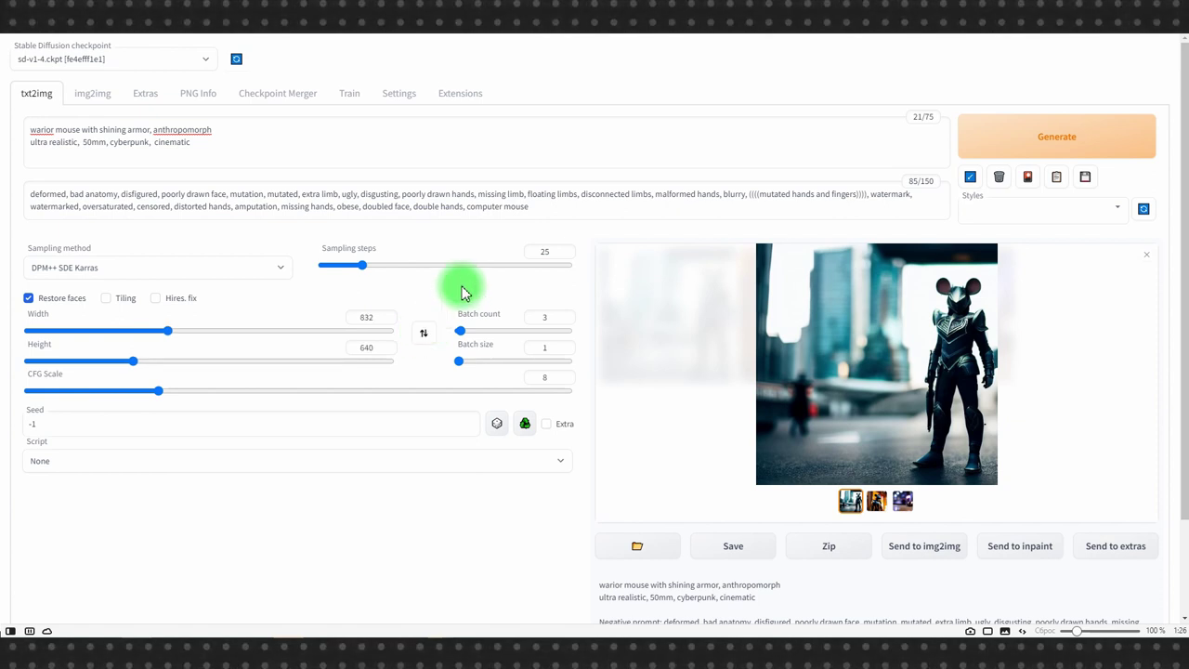
click(1087, 135)
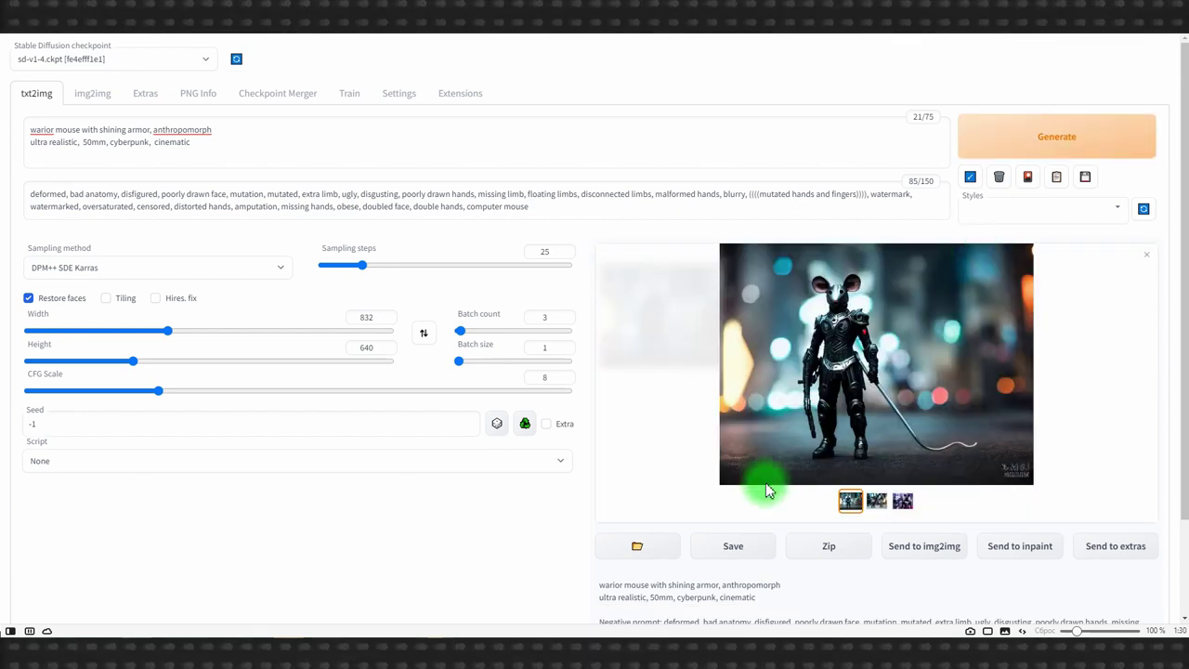
- View each of the three generated mouse warrior images at enlarged size
click(804, 373)
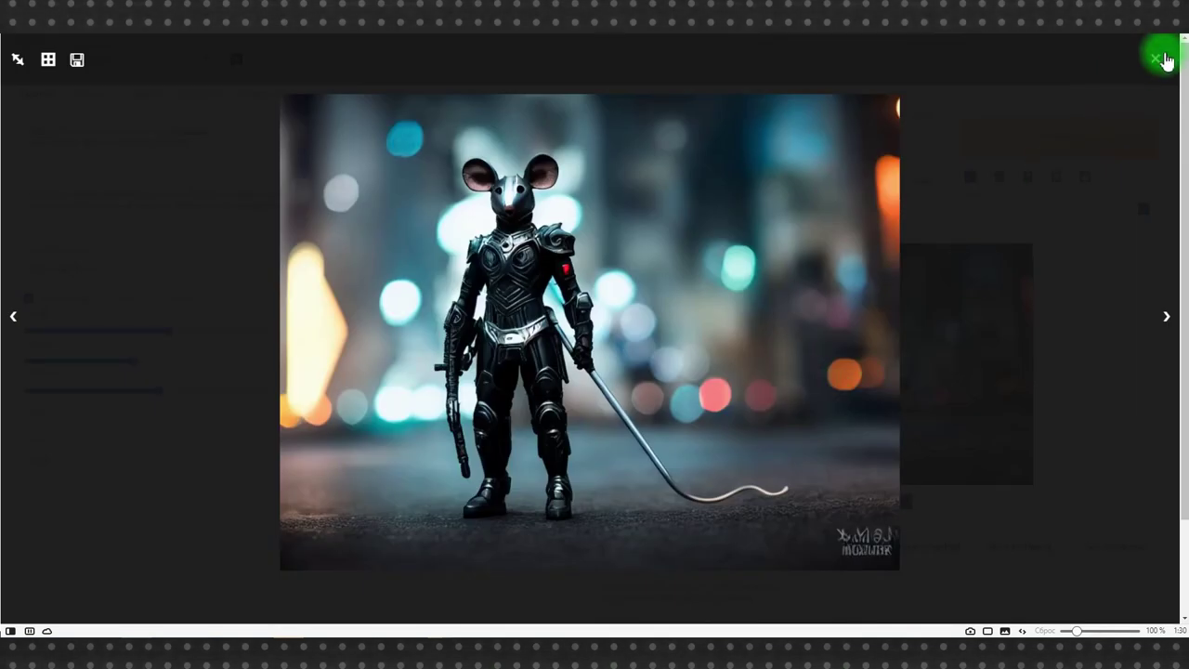
click(1155, 58)
click(876, 501)
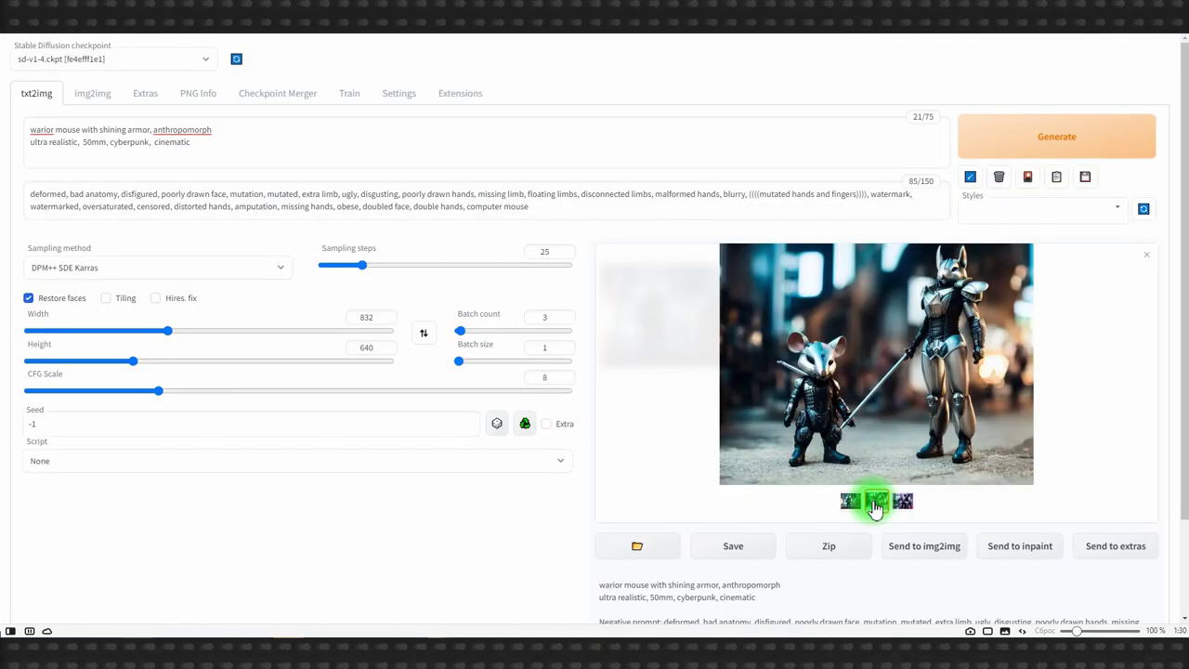
click(900, 358)
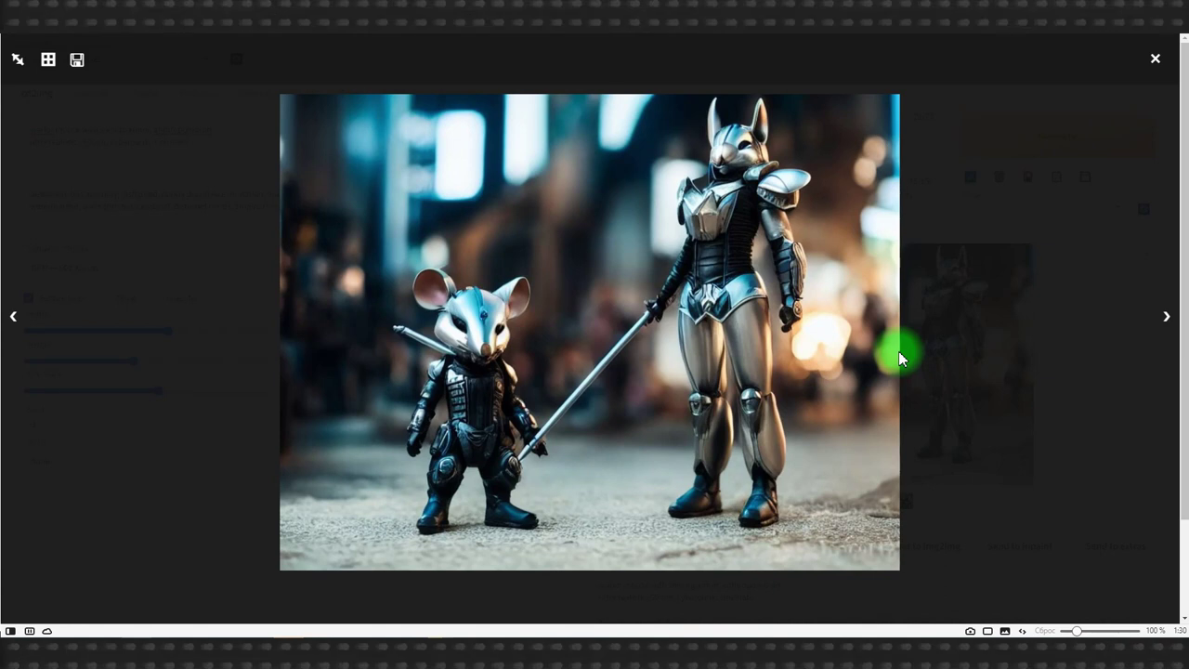
click(1156, 58)
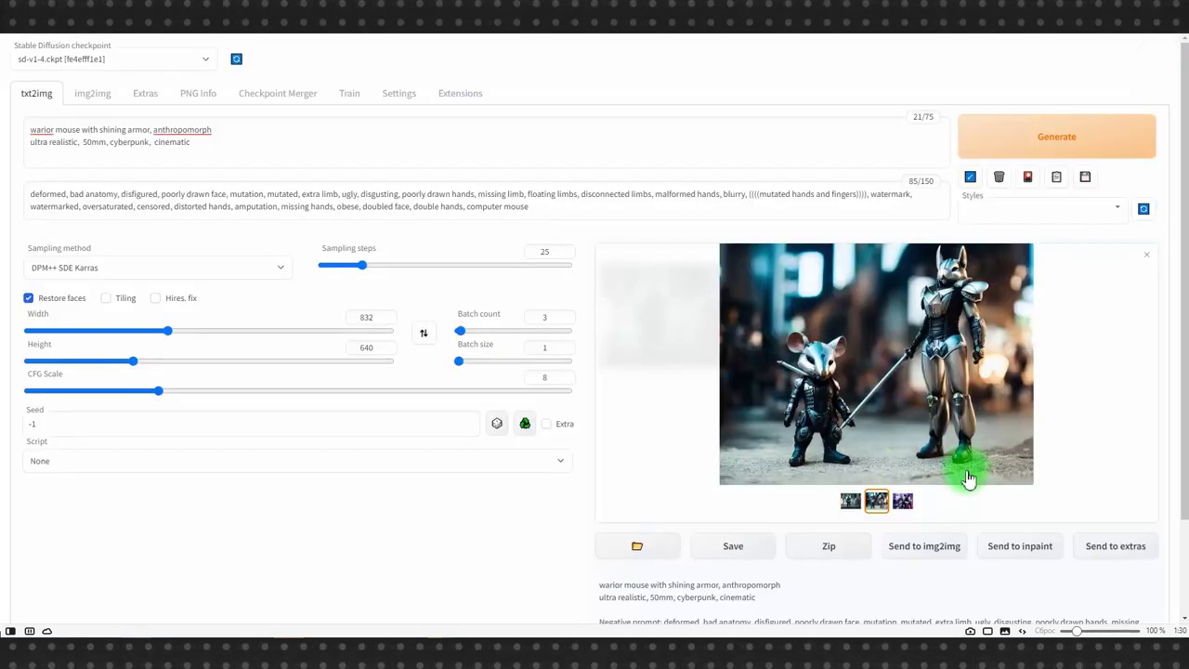
click(904, 504)
click(921, 340)
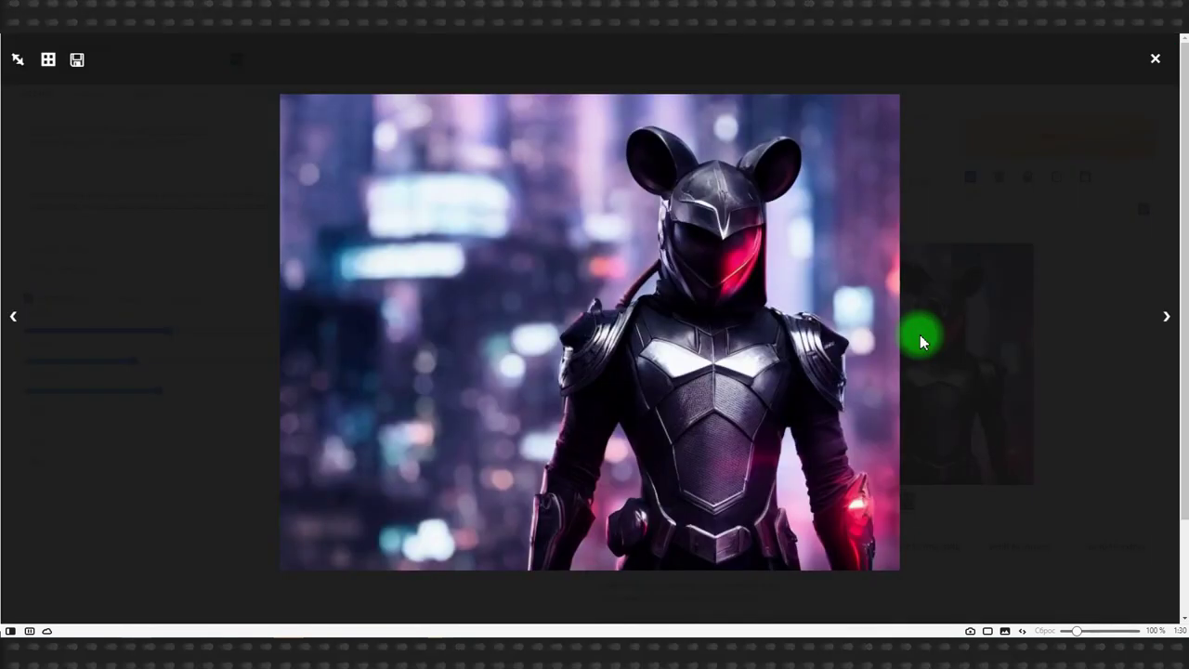
click(1156, 59)
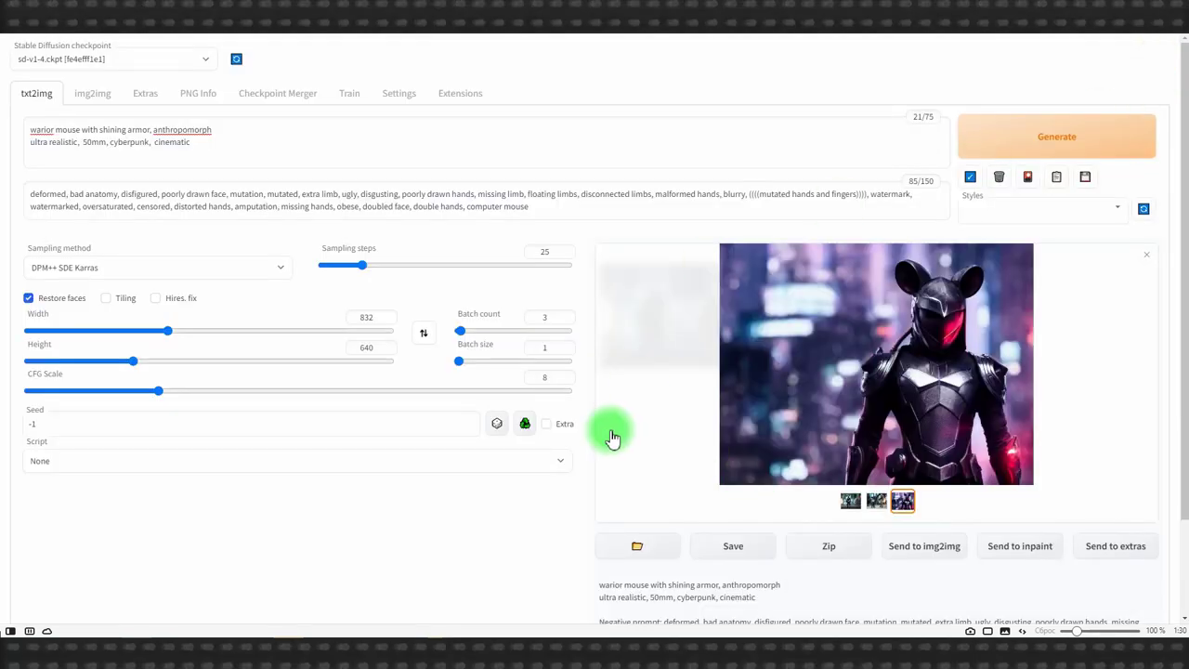
- Switch the sampling method to Euler a and set both the image width and height to 512
click(53, 277)
click(53, 286)
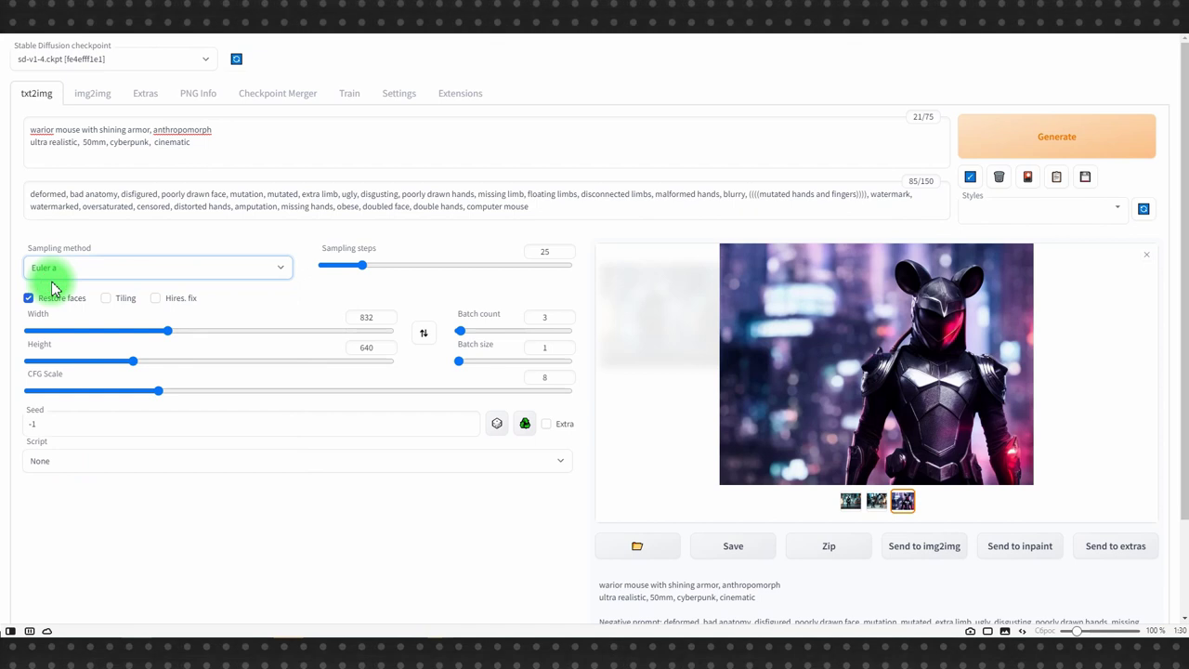
click(388, 321)
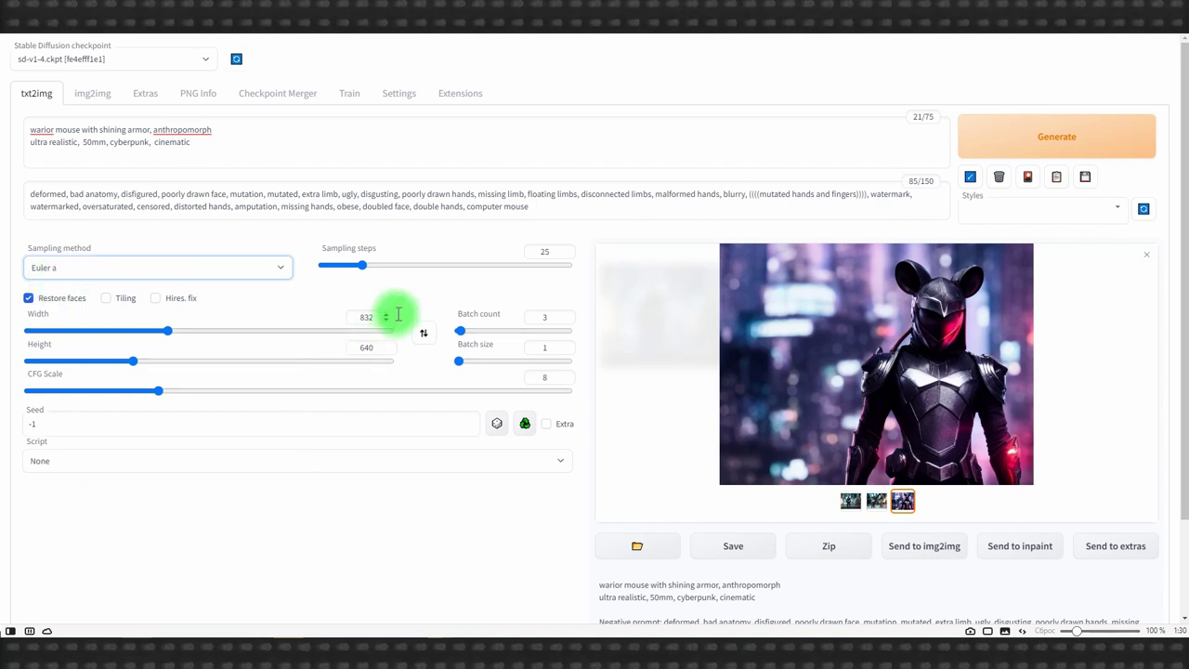
click(387, 322)
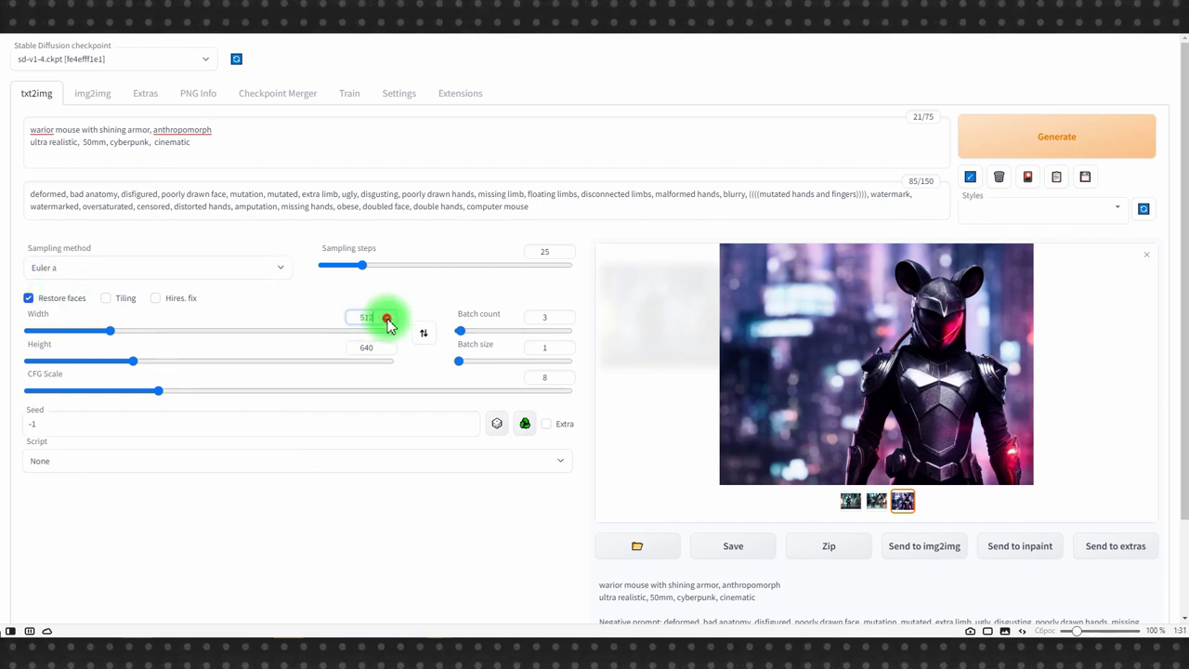
click(387, 351)
click(388, 351)
click(388, 351)
click(387, 346)
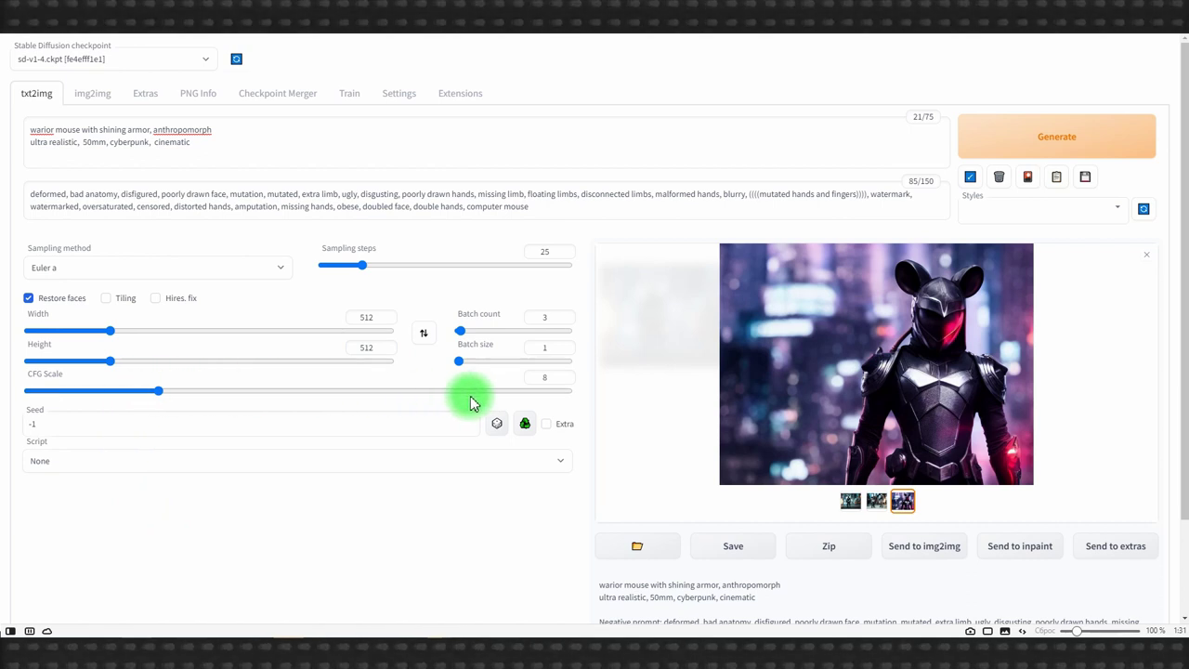
- Generate a batch with the CFG Scale set to 30 and view its second image
click(563, 384)
click(632, 162)
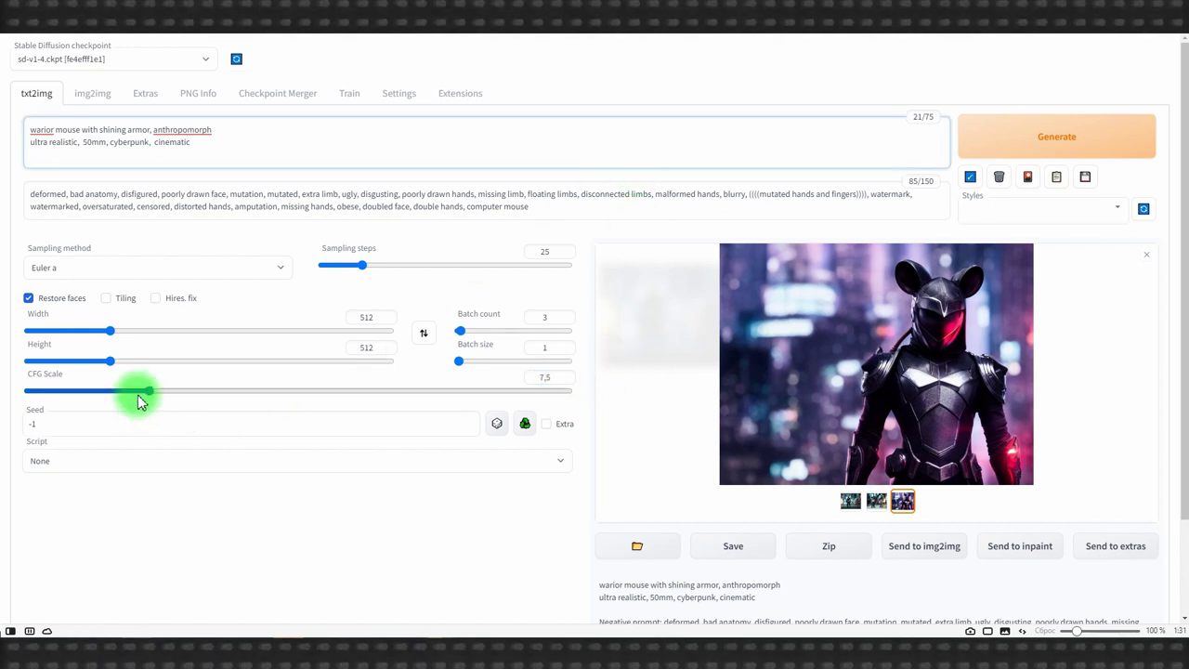
drag(263, 391, 585, 397)
click(1008, 147)
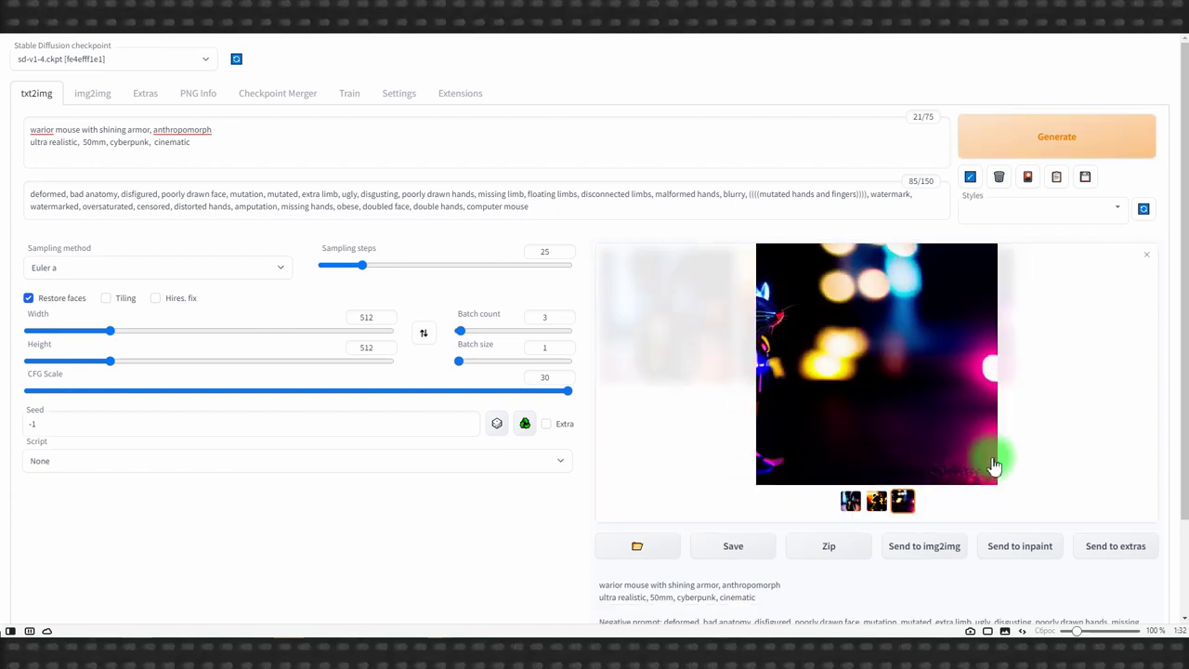
click(876, 502)
- Generate one batch with the CFG Scale at 17 and another with it at 11.5
drag(387, 390, 326, 390)
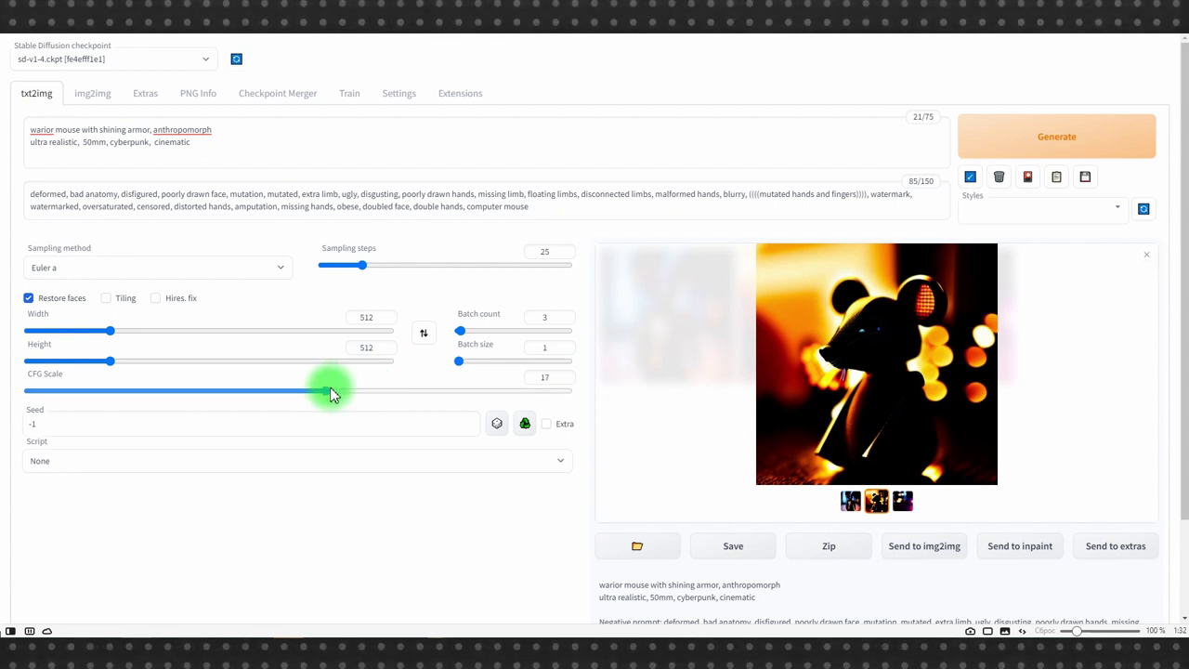
click(1038, 140)
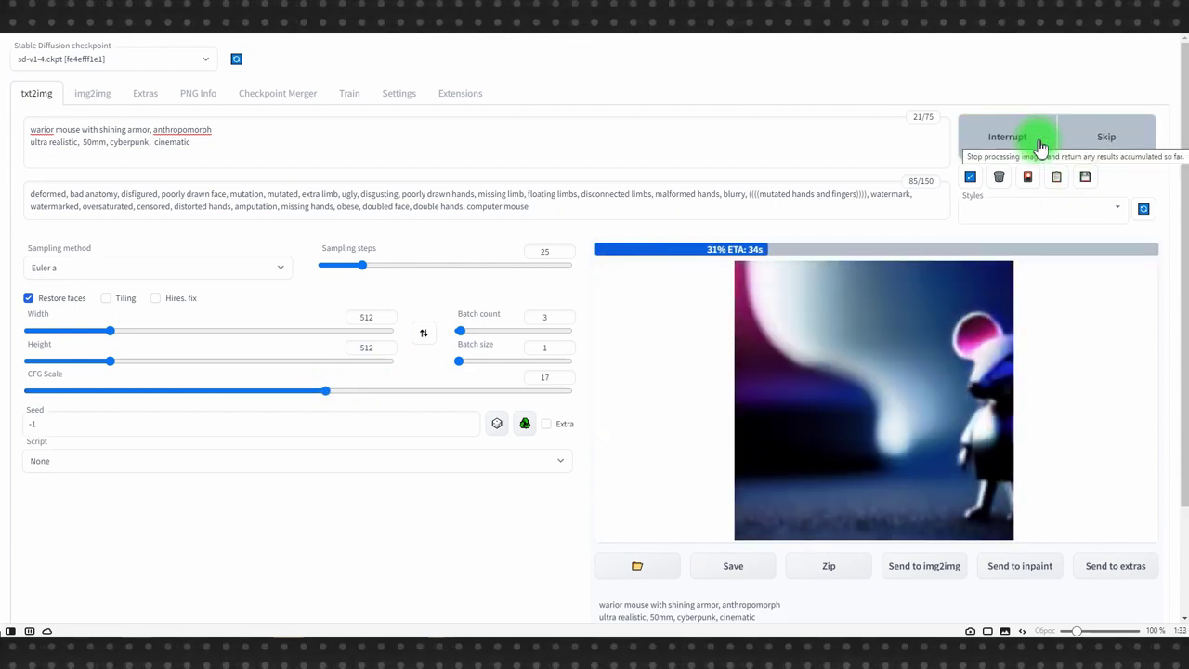
click(1041, 142)
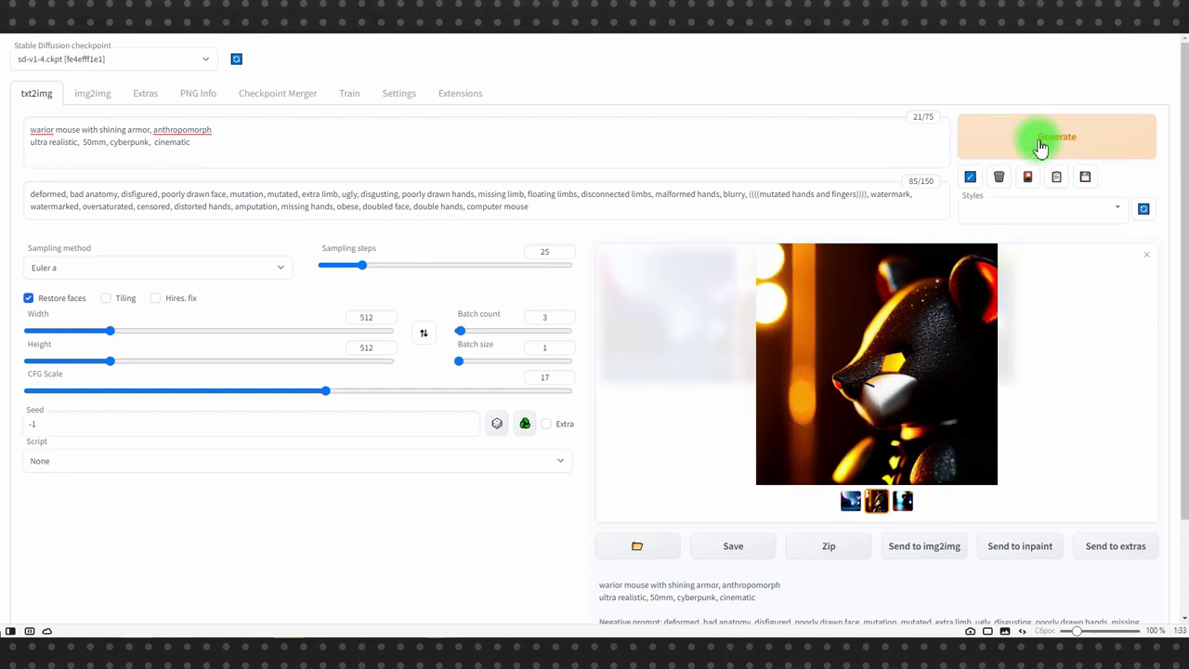
mouse_move(248, 391)
mouse_down()
mouse_move(215, 398)
mouse_move(227, 402)
mouse_up()
click(988, 139)
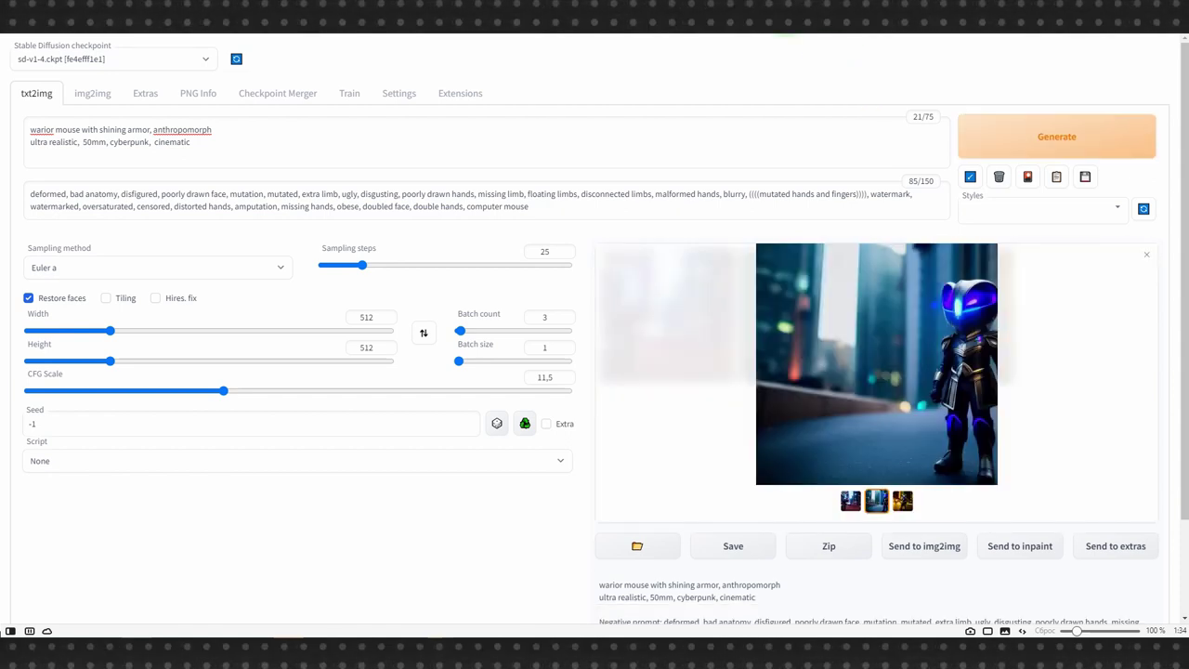
- Generate a single image at width 896 and height 704 with a batch count of 1, and view it enlarged
click(387, 314)
click(386, 344)
click(535, 322)
key(ctrl+Return)
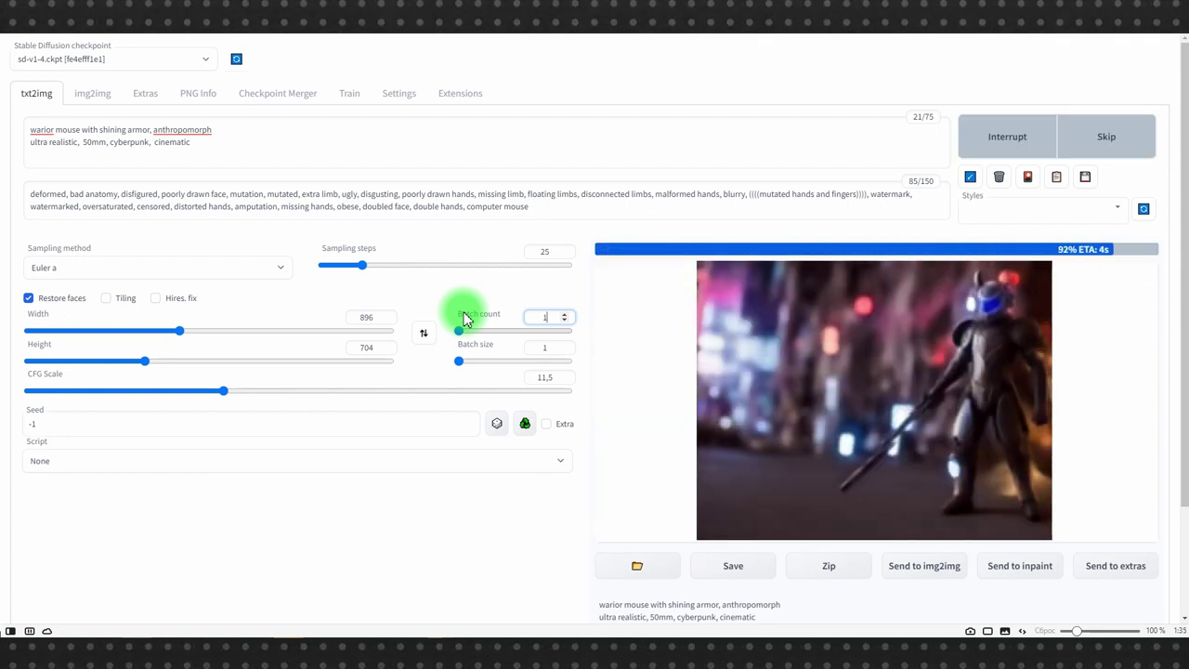
click(673, 316)
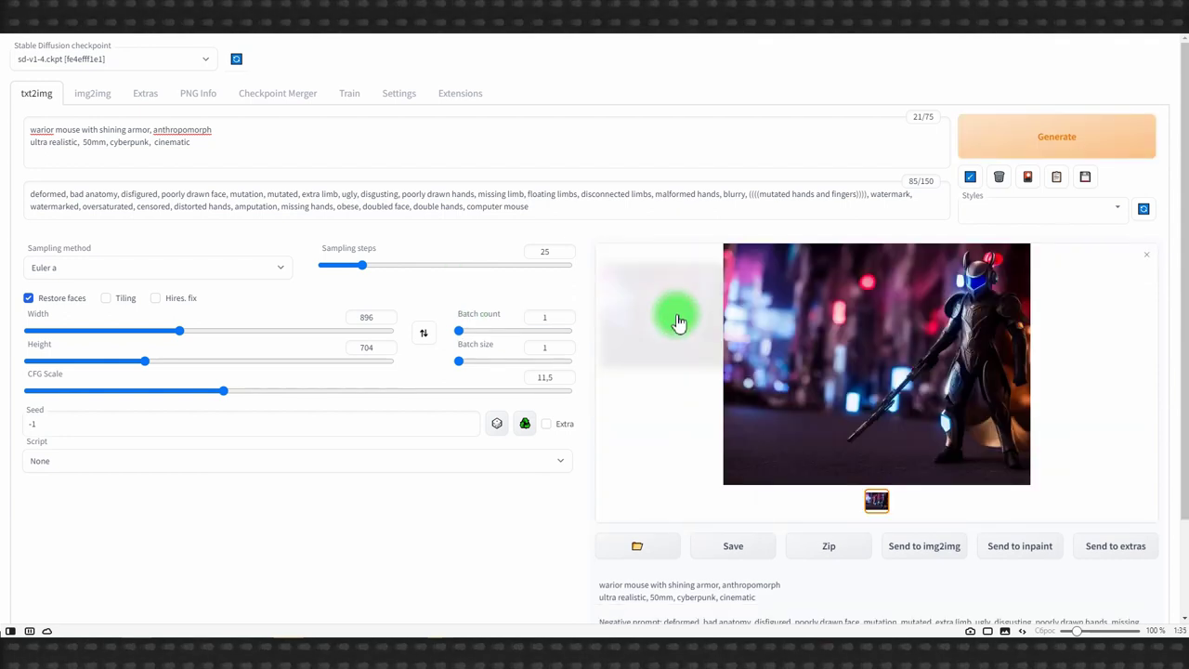
click(883, 350)
click(1155, 60)
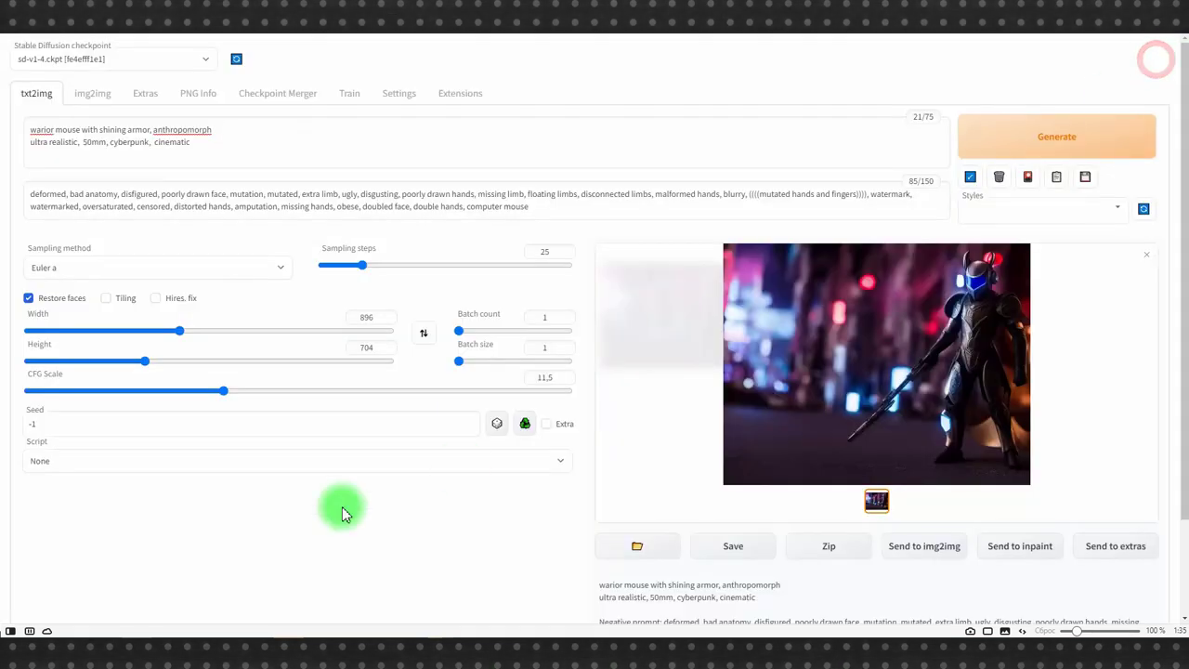
- Generate an image with the CFG Scale lowered to 3 and open the result enlarged
drag(106, 390, 70, 393)
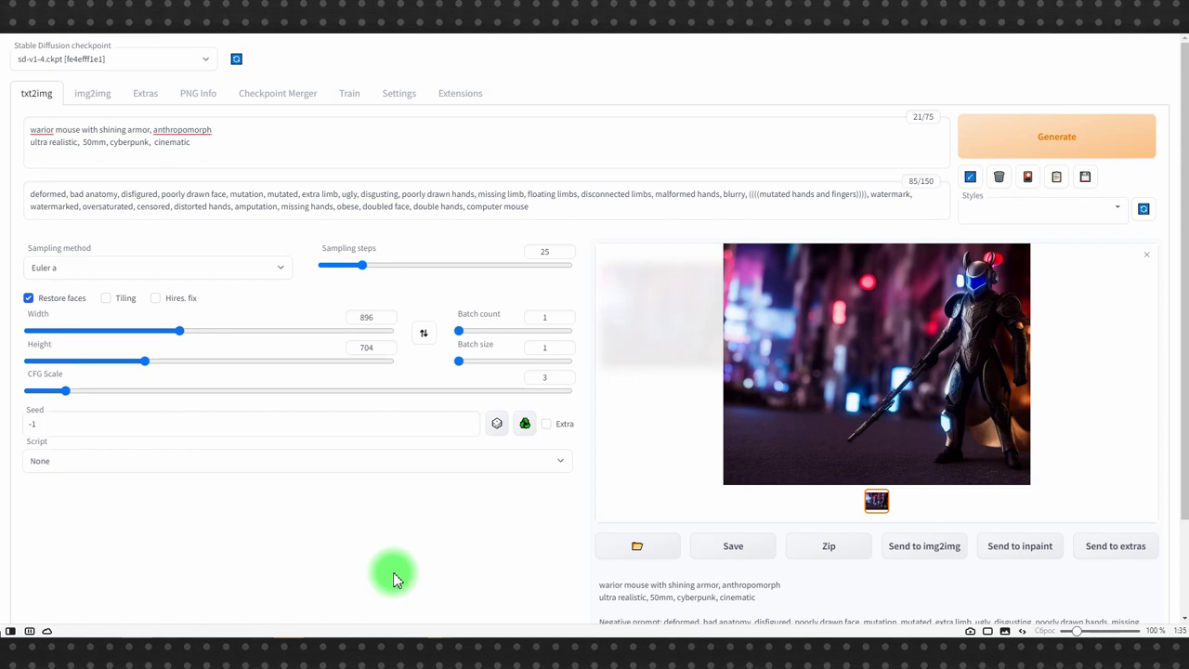
click(1045, 136)
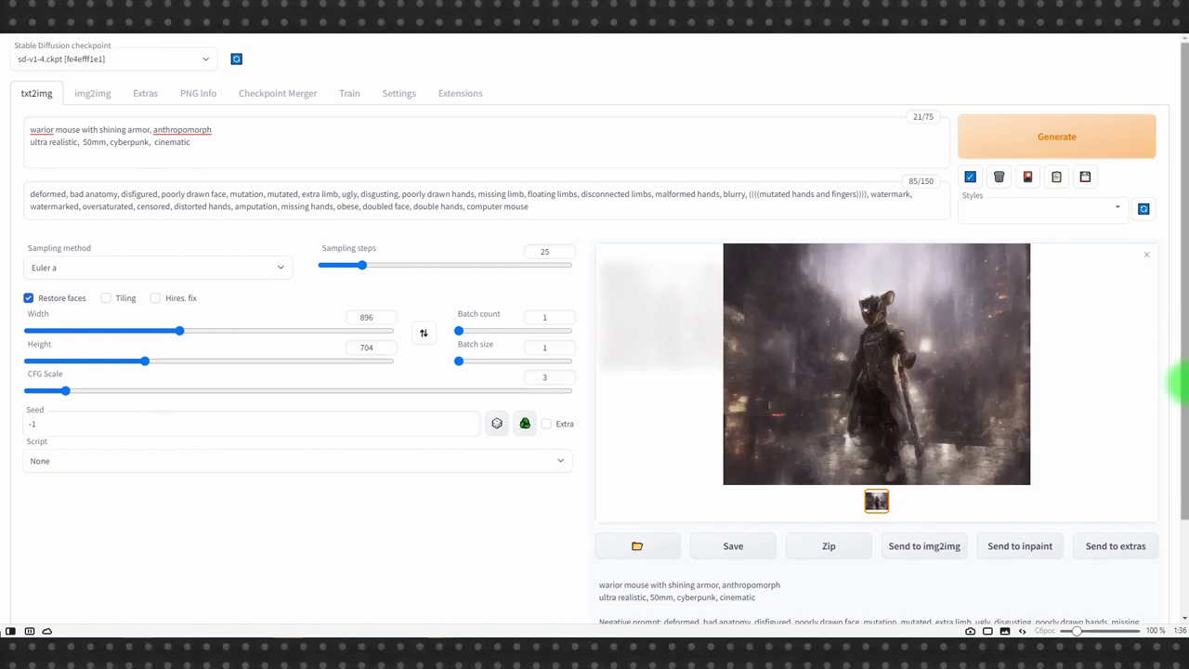
click(902, 331)
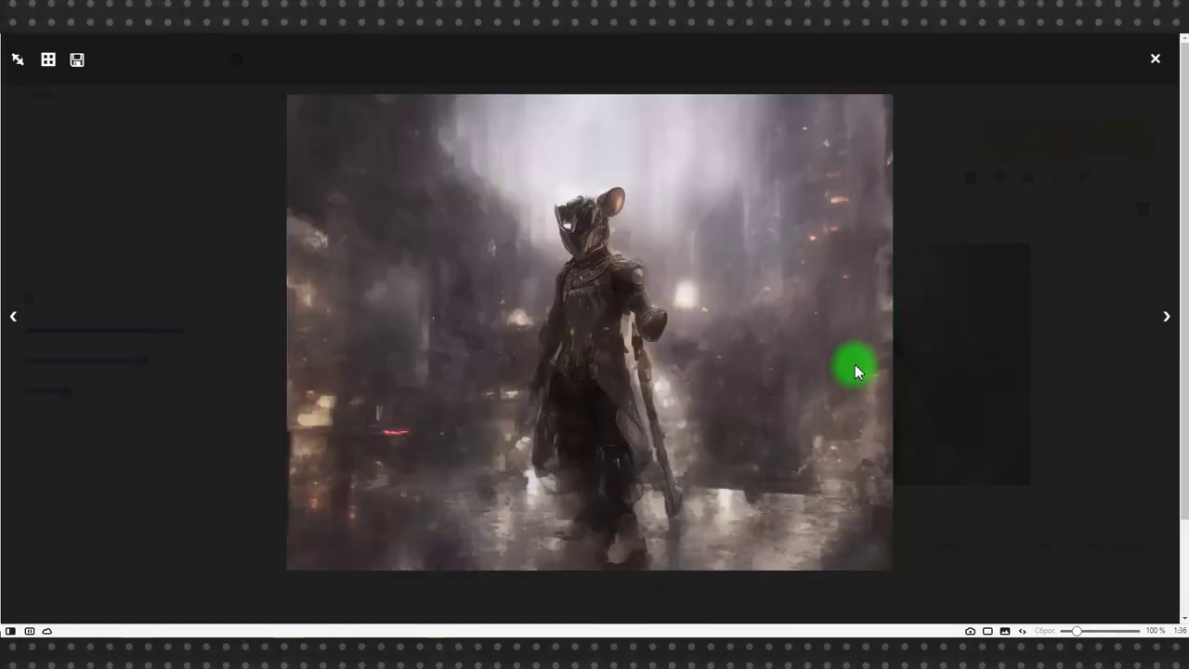
- Generate a 512 by 512 image with the CFG Scale at 1.5 and view the result enlarged
click(1154, 58)
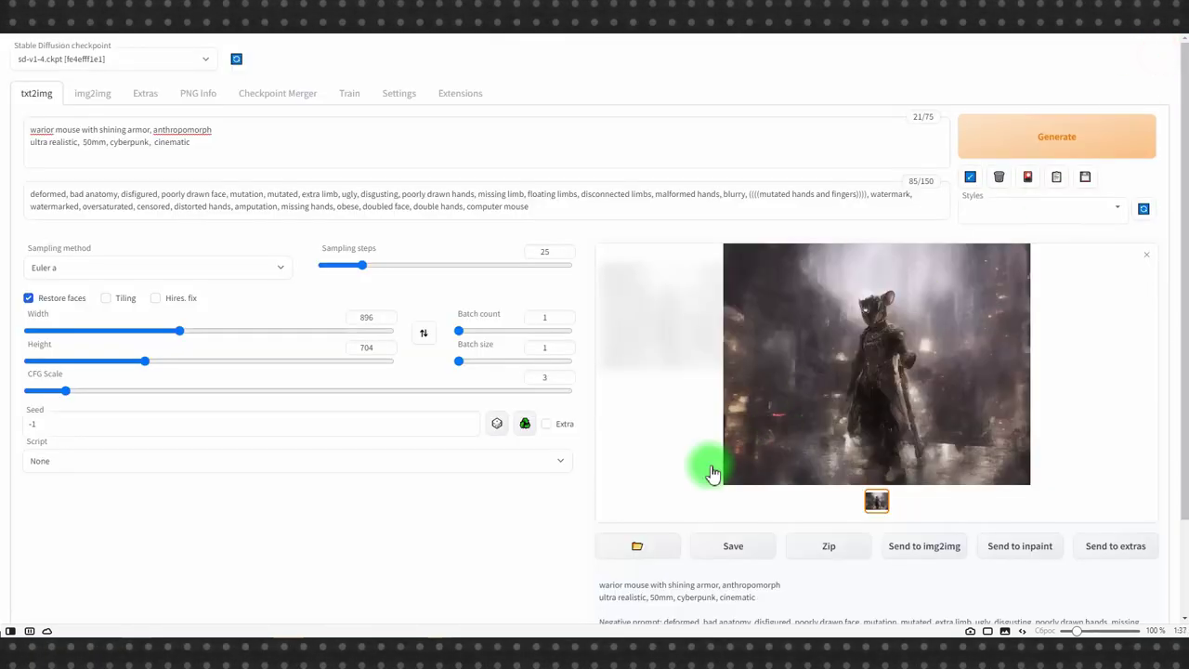
click(32, 389)
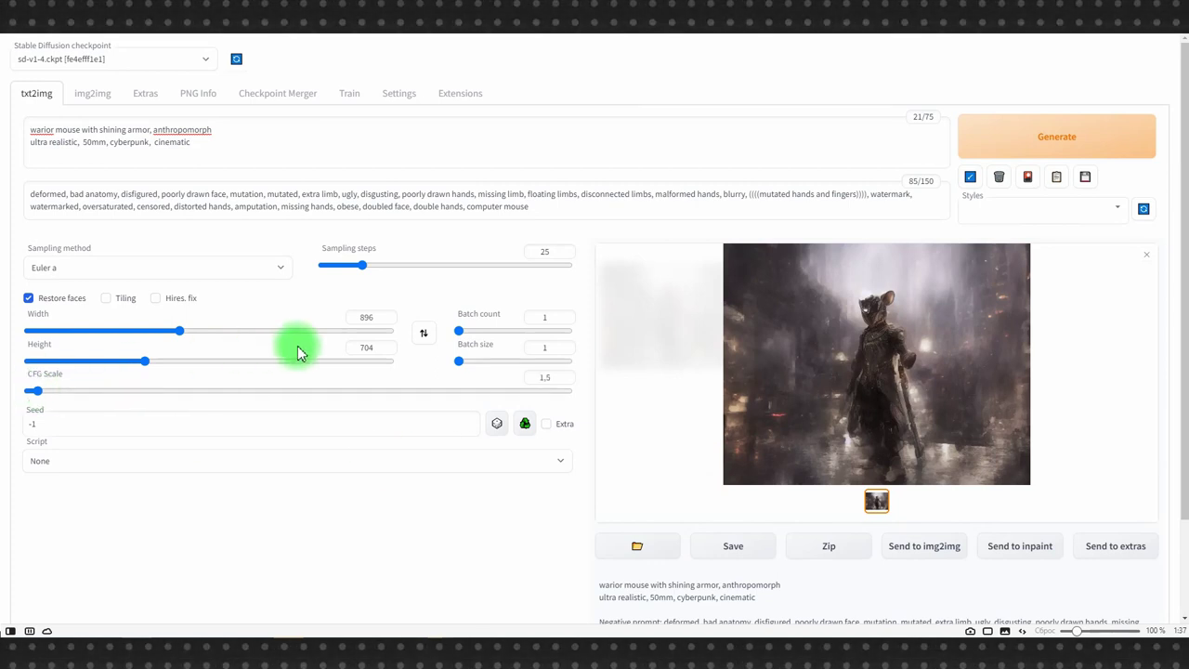
scroll(385, 348, down, 3)
scroll(387, 322, down, 6)
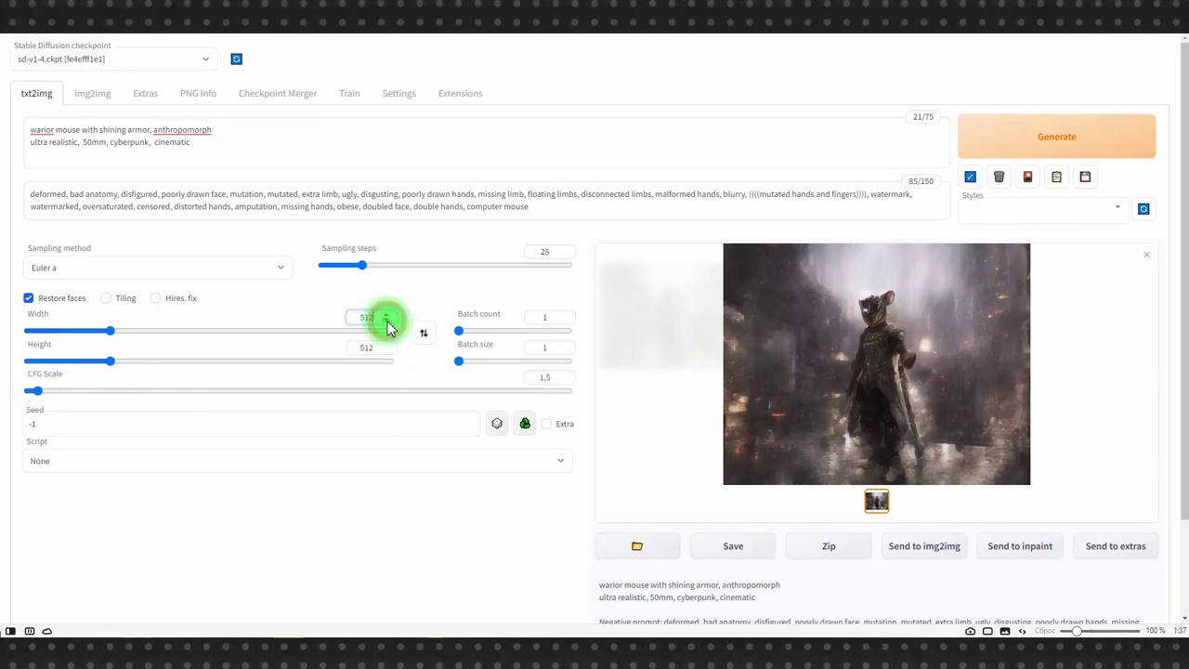
click(1038, 137)
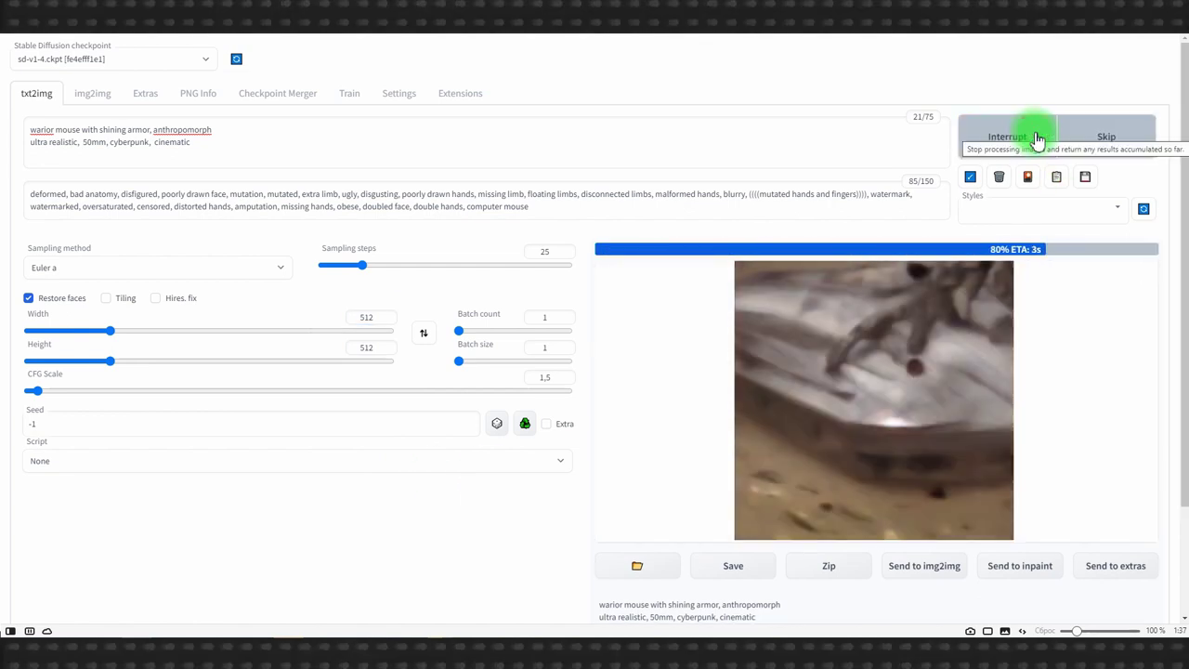
click(890, 323)
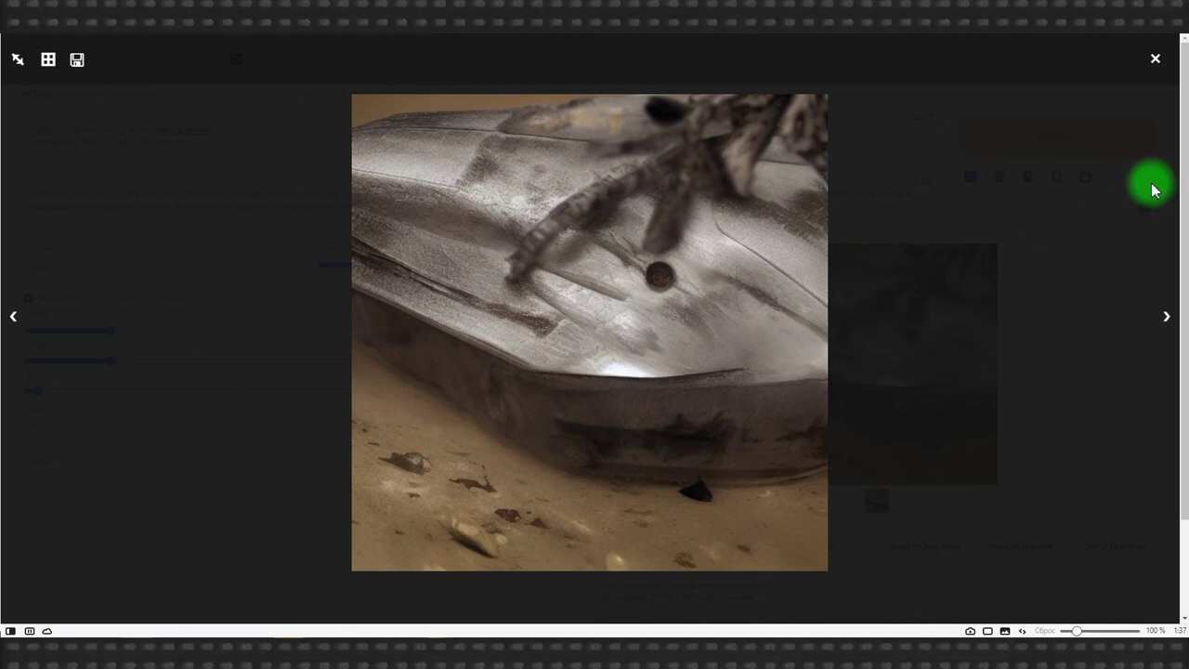
click(1154, 59)
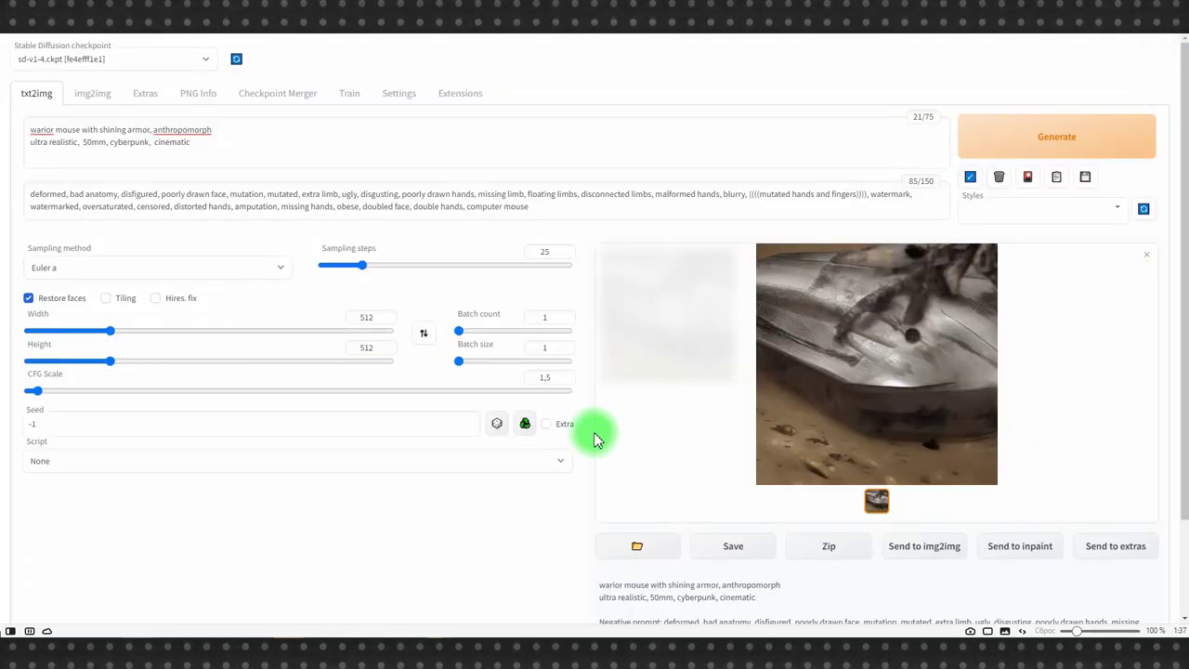
- Set the CFG Scale to 7.5
double_click(545, 376)
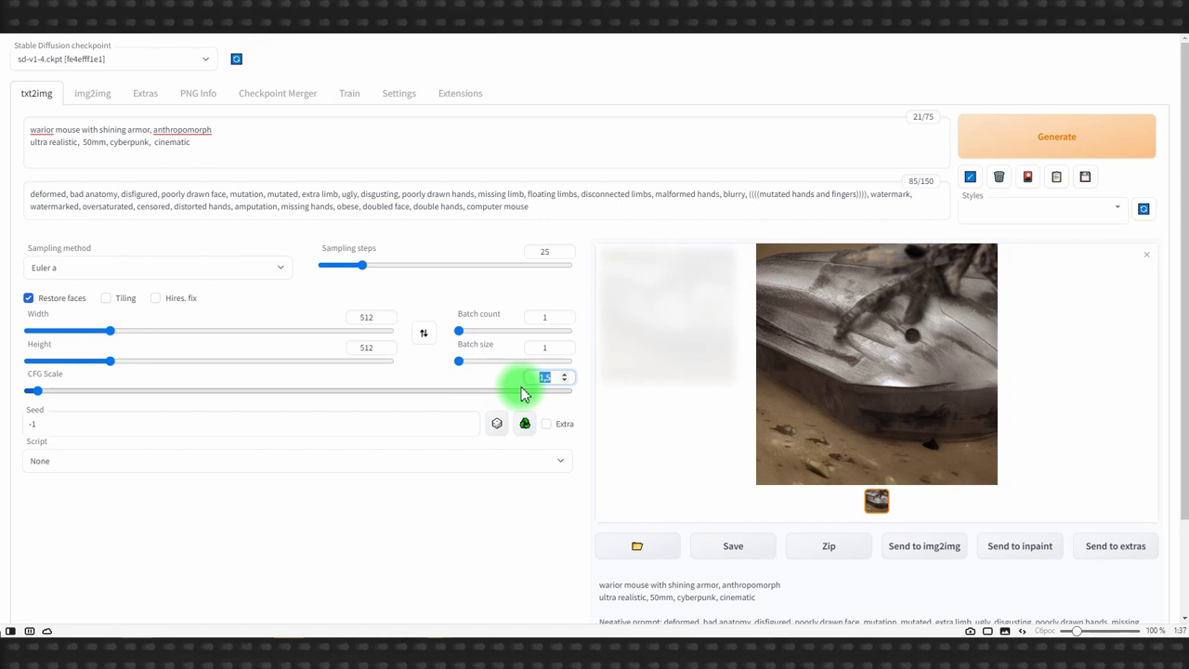
text(7)
click(564, 375)
click(476, 560)
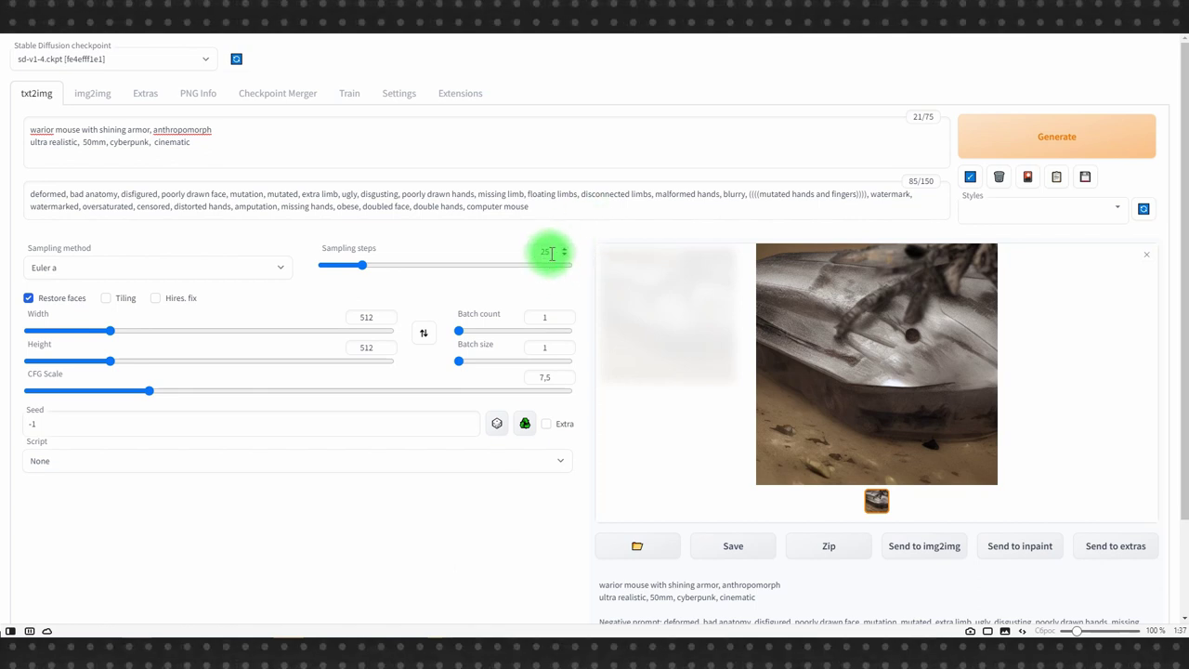
- Generate one image with 5 sampling steps and another with 10 sampling steps
drag(553, 251, 517, 257)
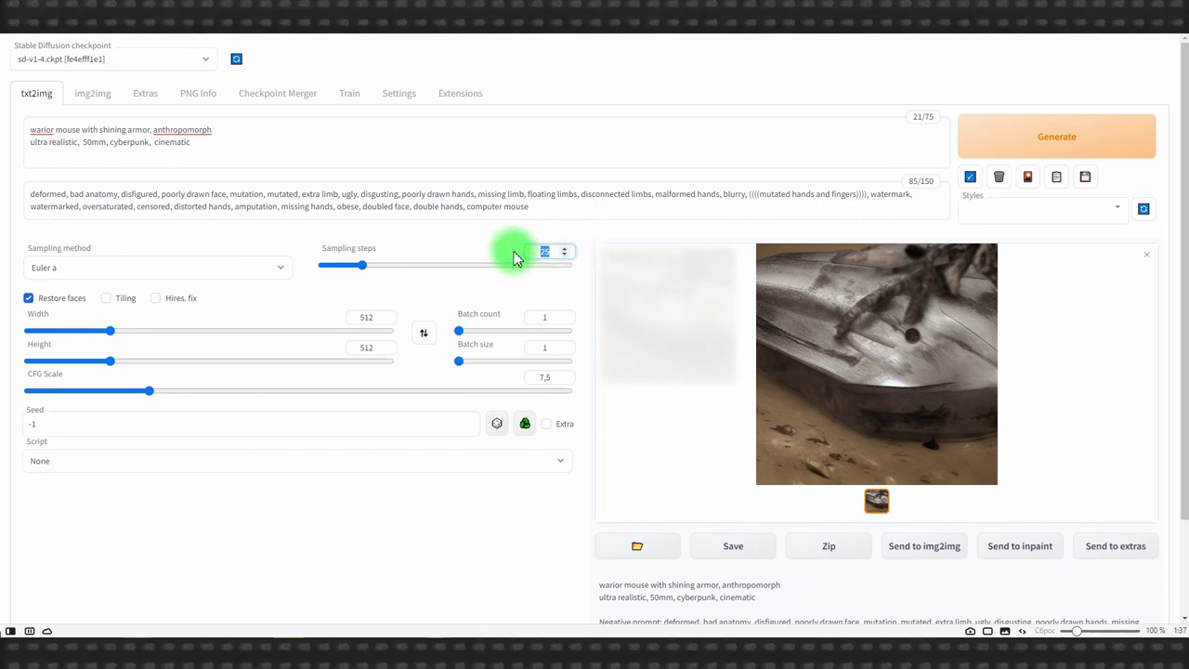
text(5)
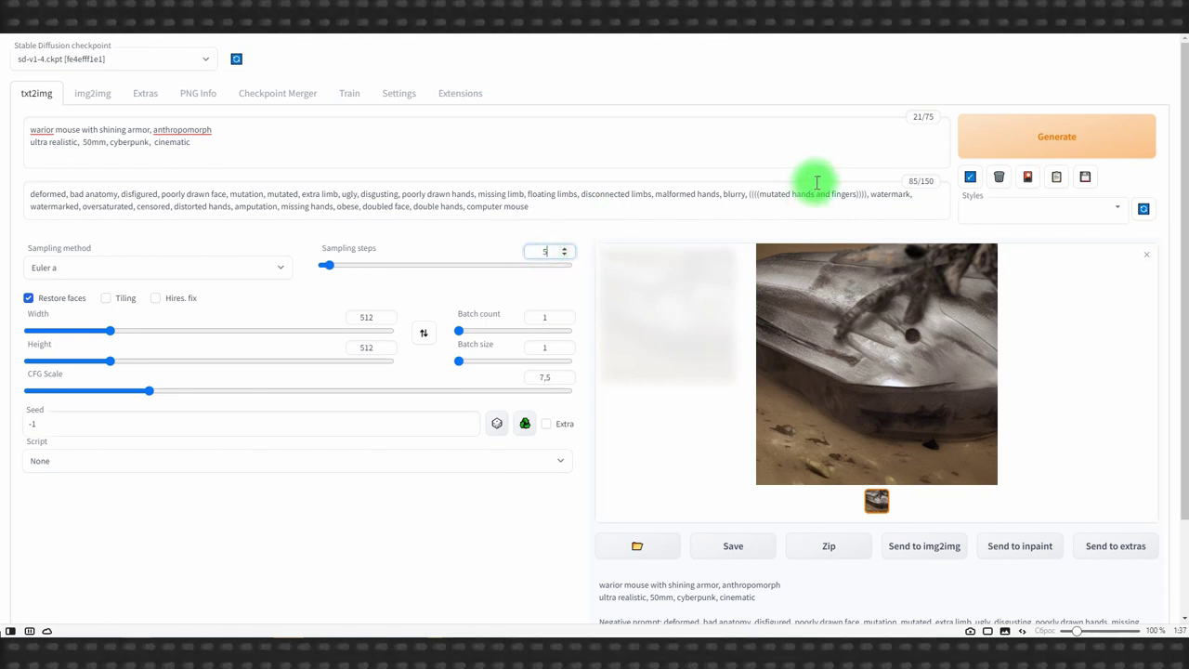
click(1081, 137)
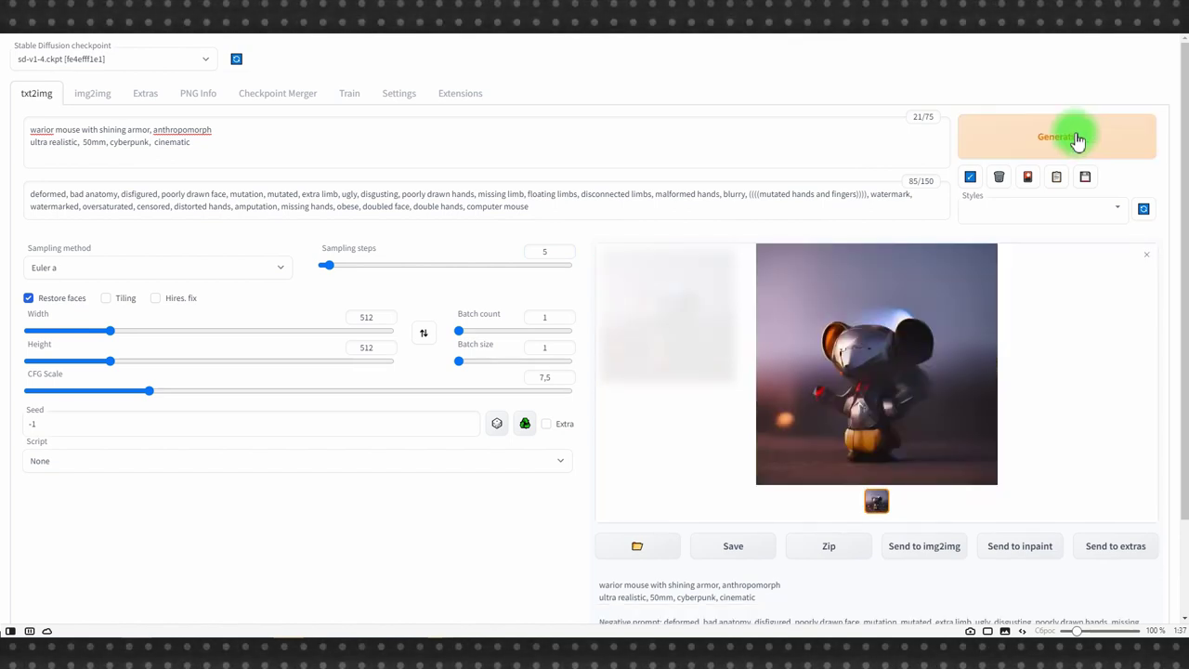
text(10)
click(1075, 139)
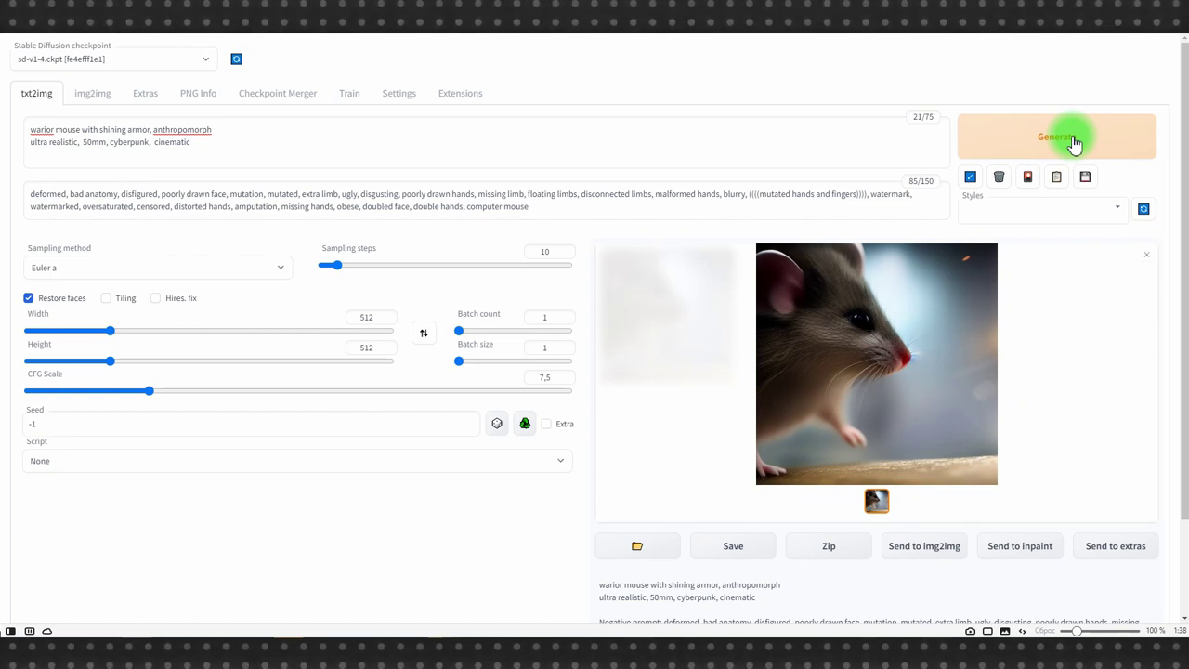
- Set the sampling steps to 22
double_click(547, 252)
text(22)
click(329, 549)
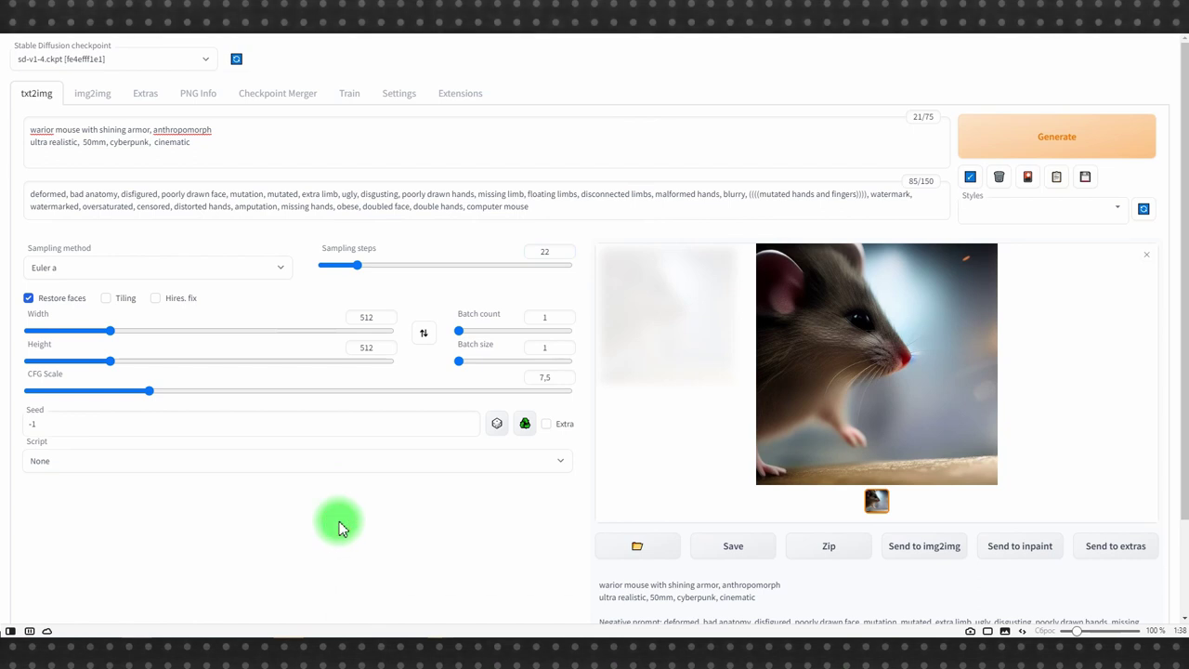
- Look through the extra seed options and the list of available scripts, leaving Extra off and the script at None
click(547, 425)
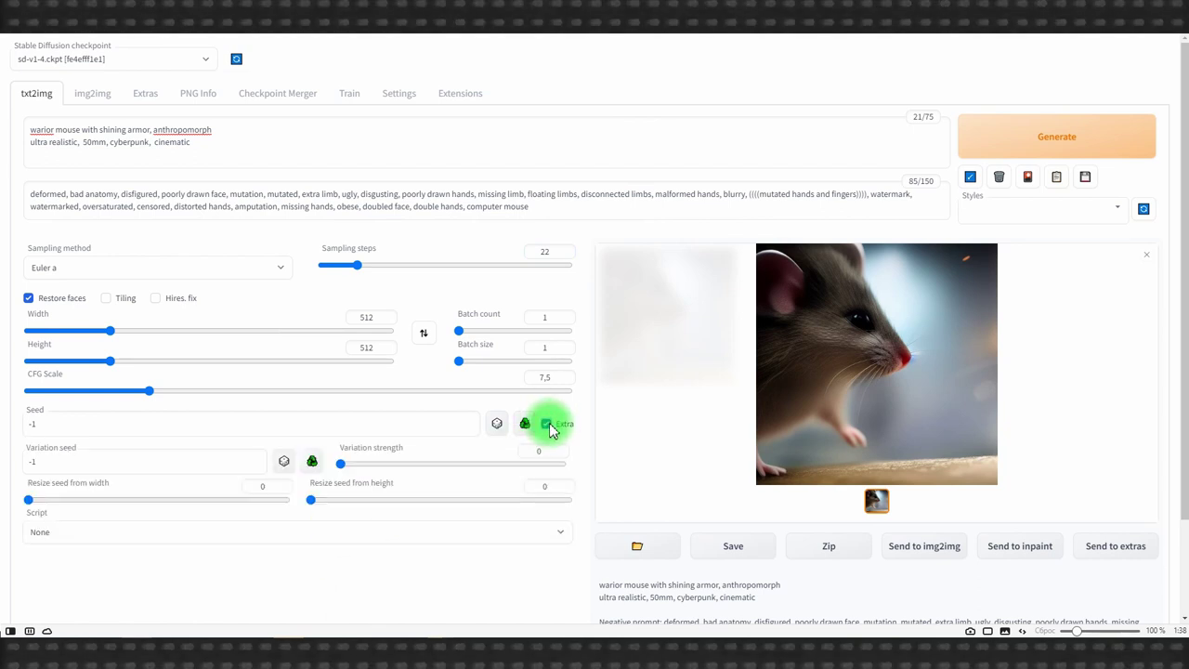
click(547, 424)
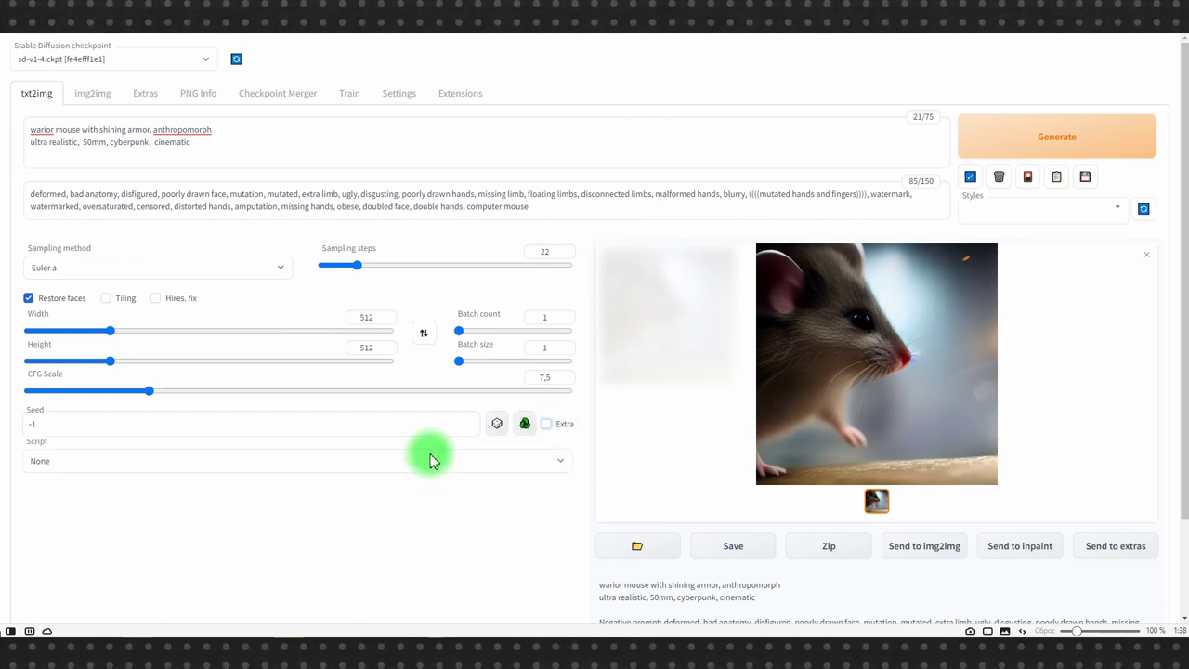
click(160, 459)
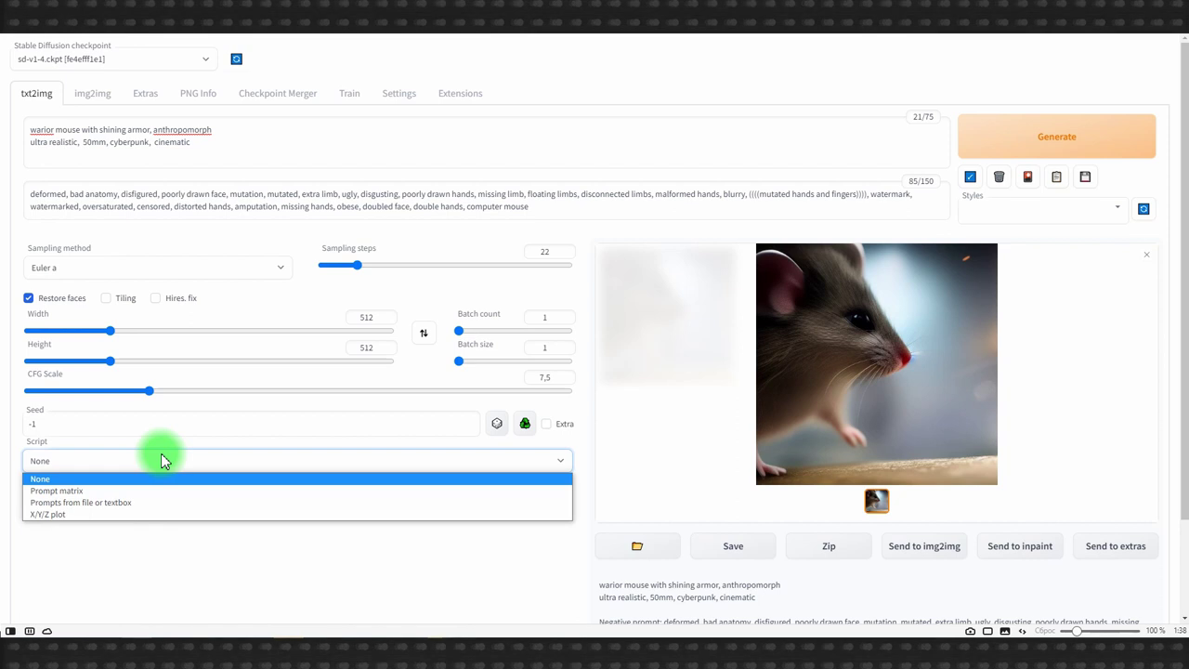
click(161, 455)
click(297, 533)
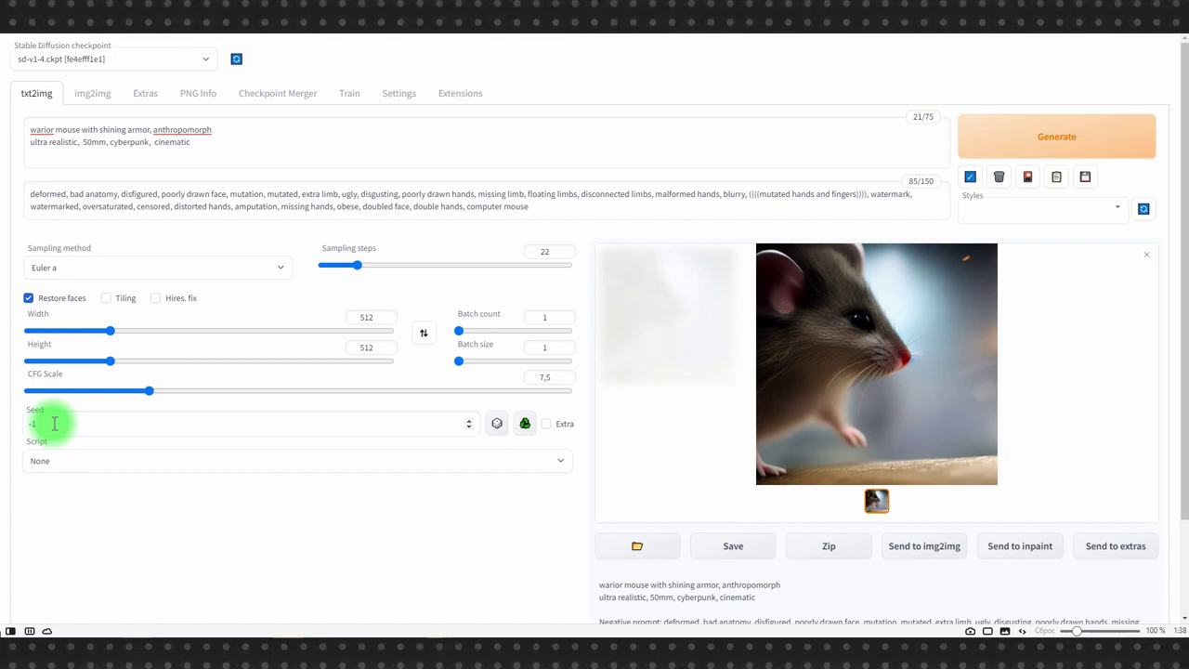
- Select the seed number in the generation details below the last image
scroll(796, 411, down, 2)
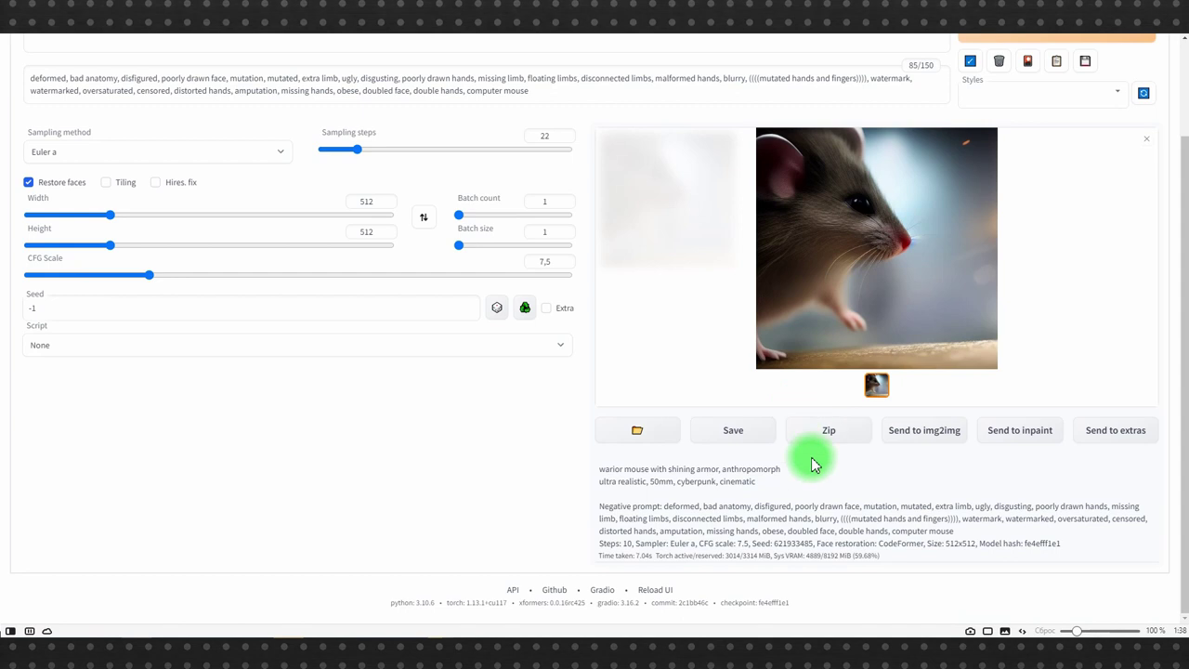
double_click(793, 544)
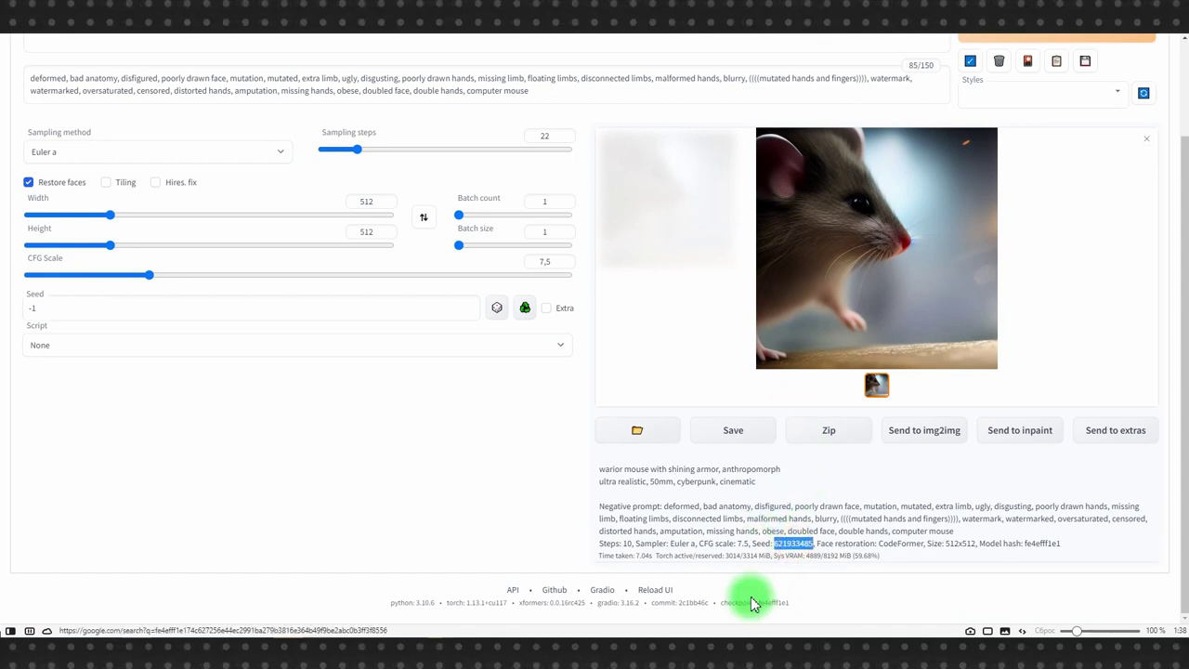